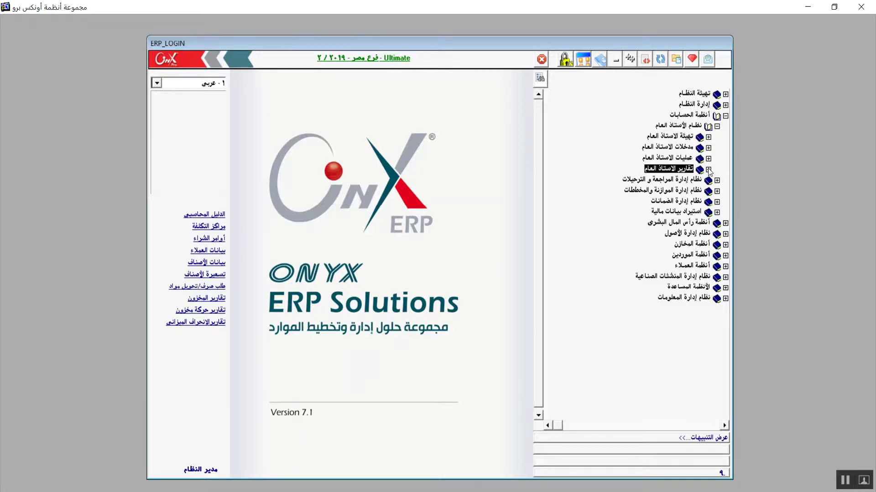
Step: Open the chart of accounts report form (تقارير الدليل المحاسبي) from the general ledger reports
left_click(708, 170)
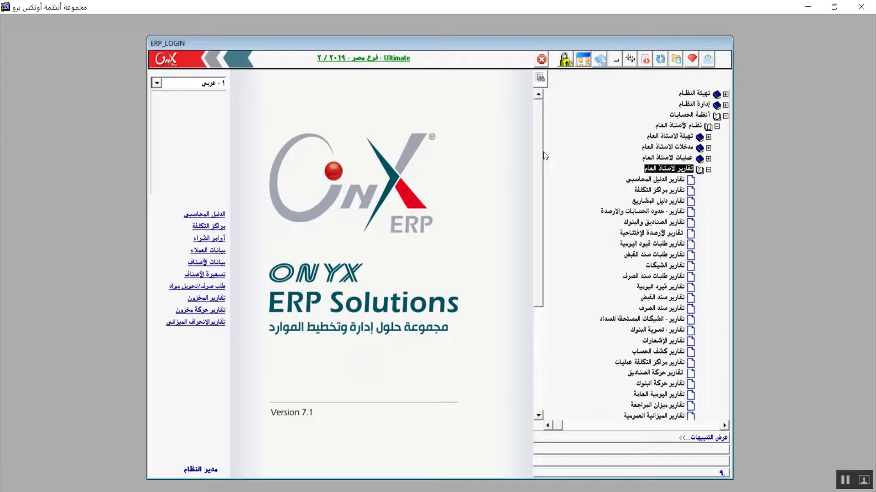
left_click_drag(540, 146, 540, 180)
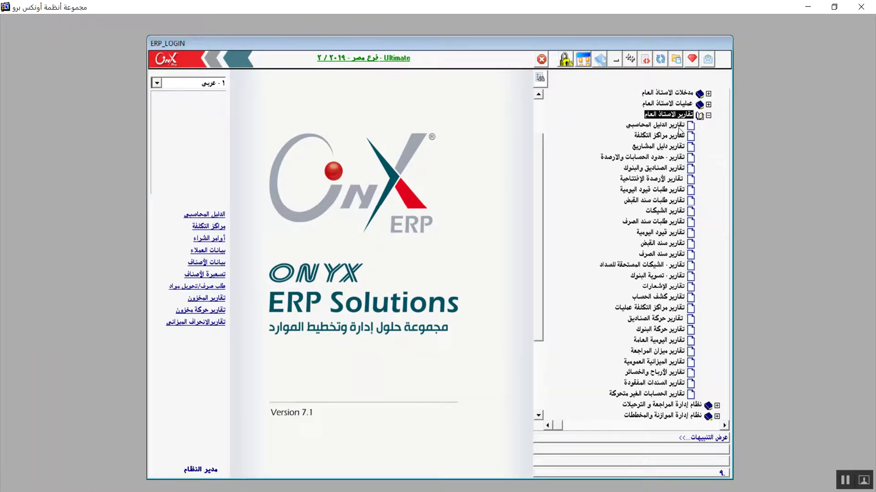
double_click(678, 127)
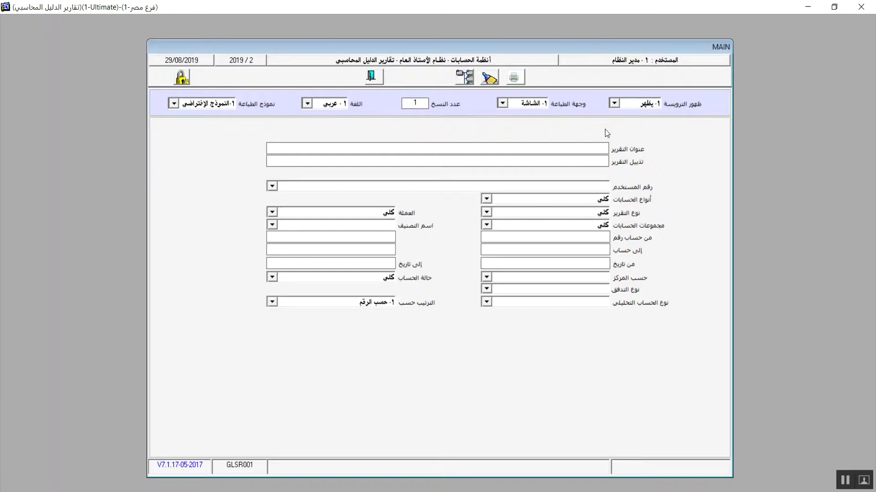
Step: Examine the available choices for header visibility, print destination, report language and print template
left_click(615, 103)
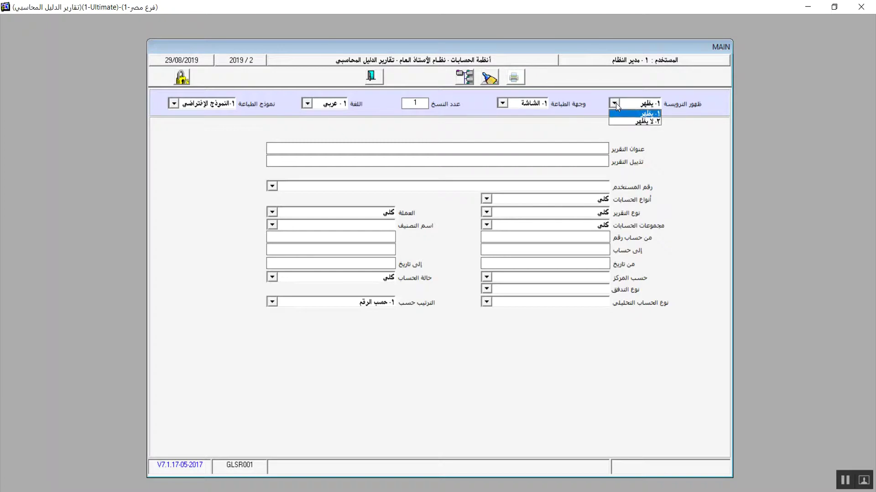
left_click(615, 103)
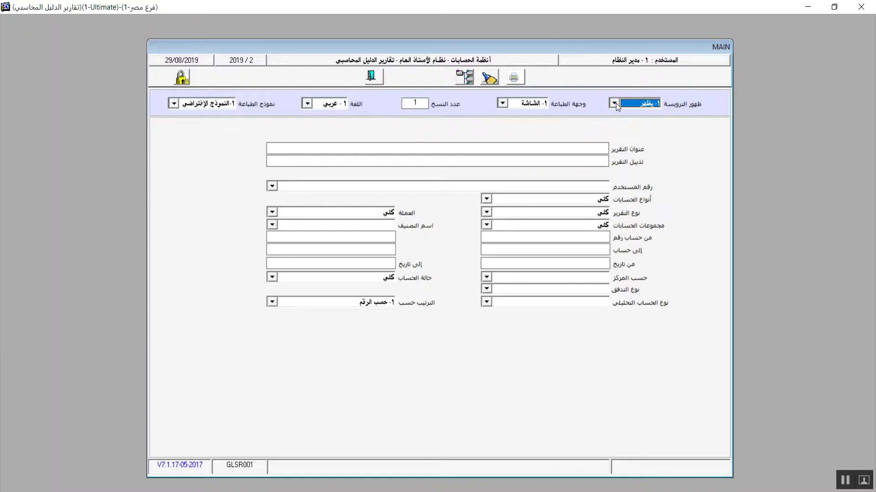
left_click(616, 103)
left_click(616, 103)
left_click(499, 104)
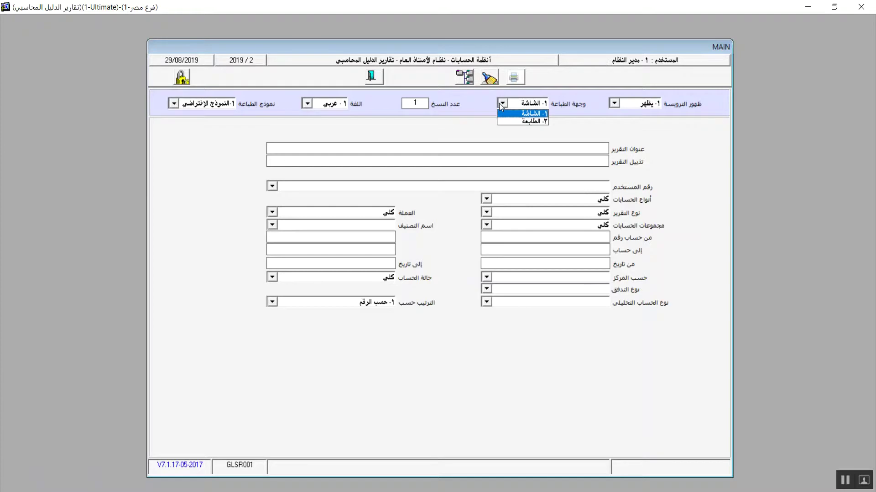
left_click(521, 117)
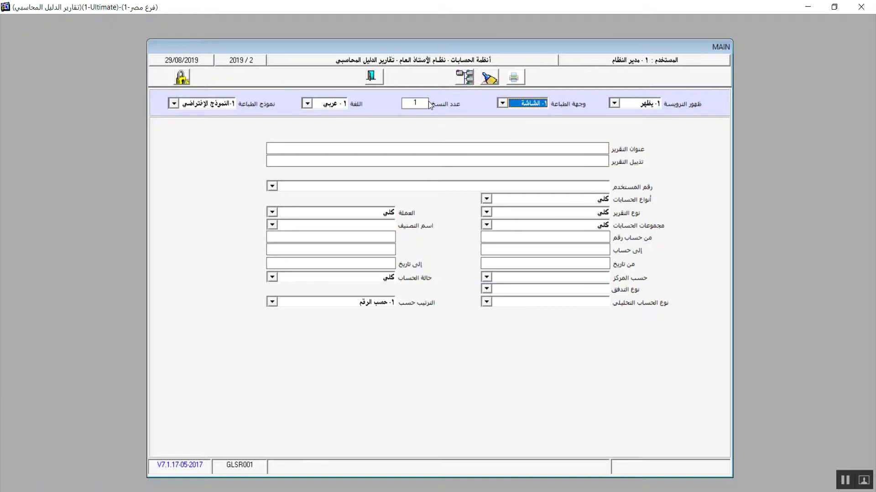
left_click(306, 105)
left_click(305, 103)
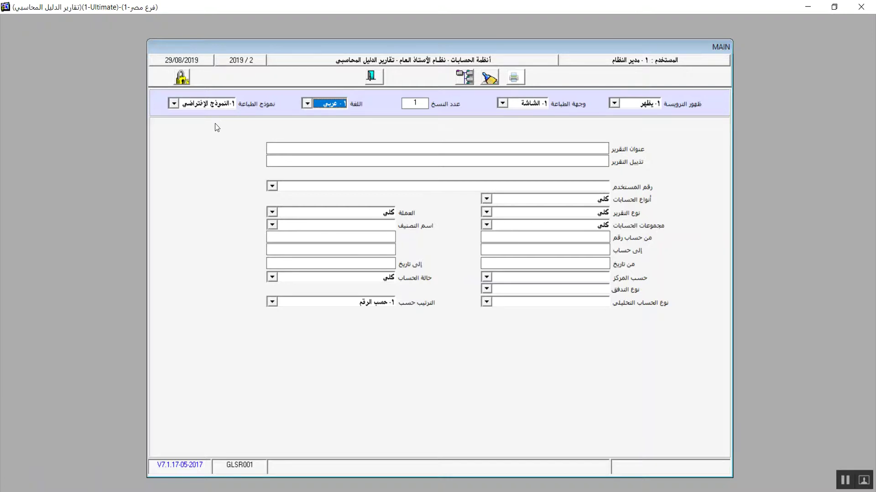
left_click(170, 105)
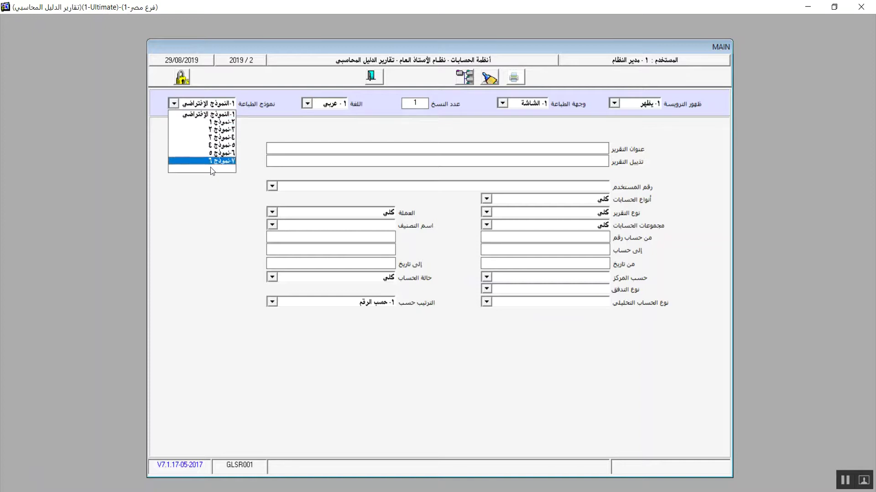
left_click(217, 114)
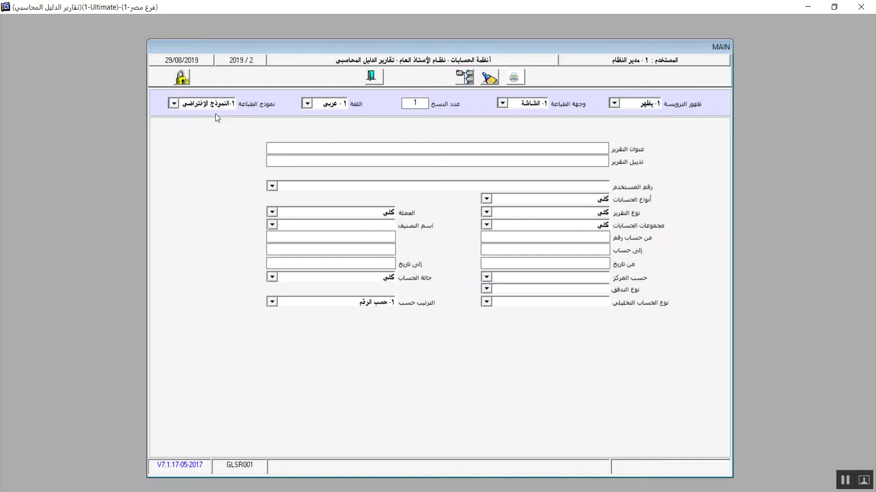
Step: Enter "شجرة الحسابات" as the report title (عنوان التقرير)
left_click(589, 149)
type("تقرير")
key("BackSpace")
key("BackSpace")
key("BackSpace")
key("BackSpace")
key("BackSpace")
type("شجرة الحسابات")
Step: Enter "مع التوفيق" as the report footer and choose "1 - مدير النظام" as the user number
left_click(595, 161)
type("مع التوفيق")
left_click(273, 187)
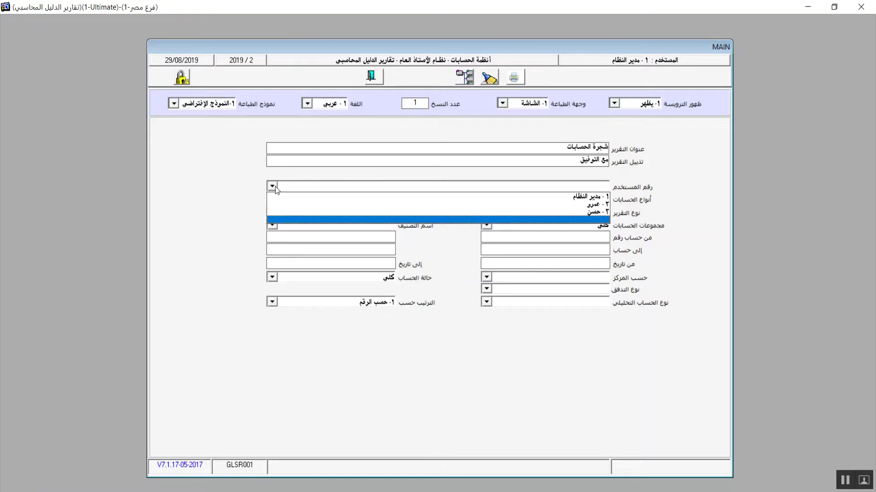
left_click(594, 197)
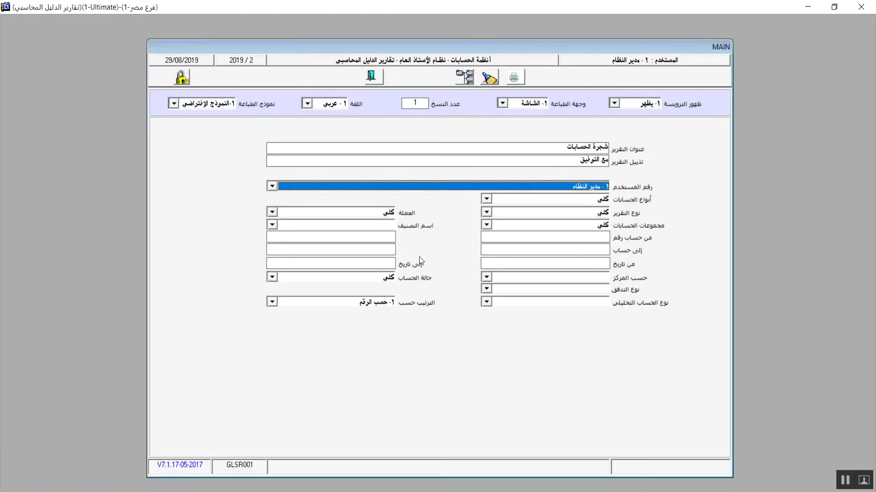
Step: Try the account types الرتبه, الرئيسي and الفرعية, and set the account type back to كلي
left_click(487, 200)
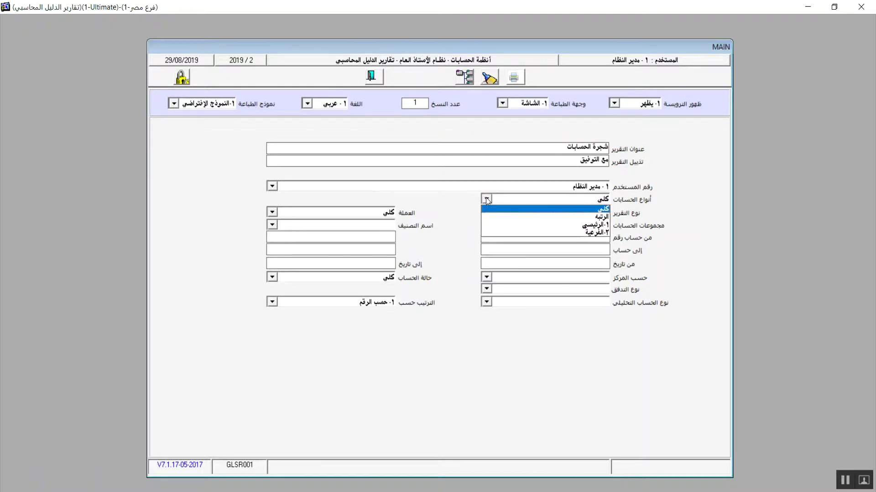
left_click(596, 217)
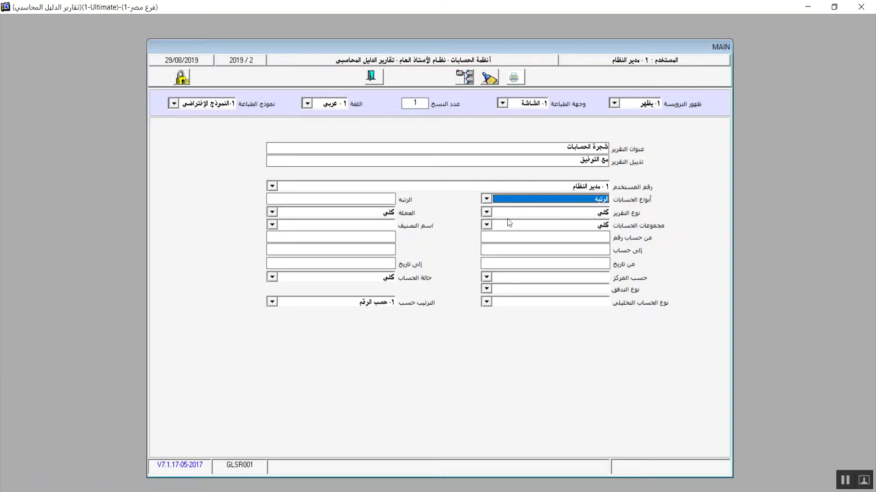
left_click(487, 199)
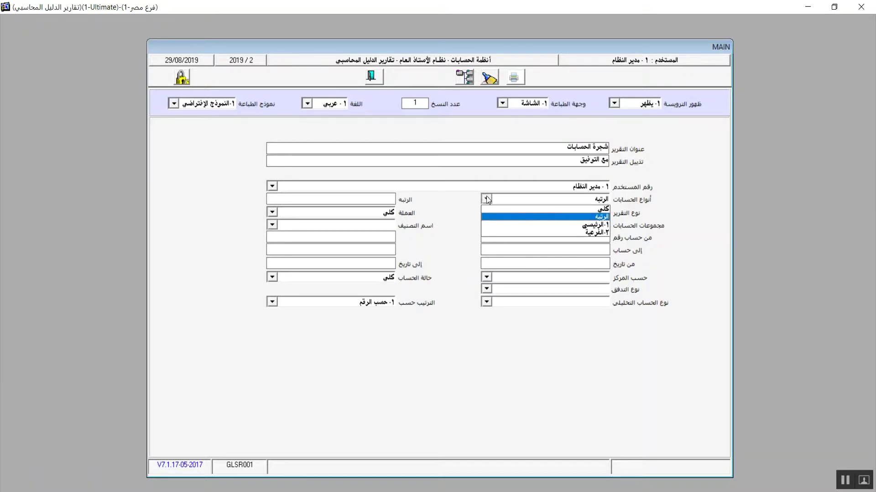
left_click(538, 225)
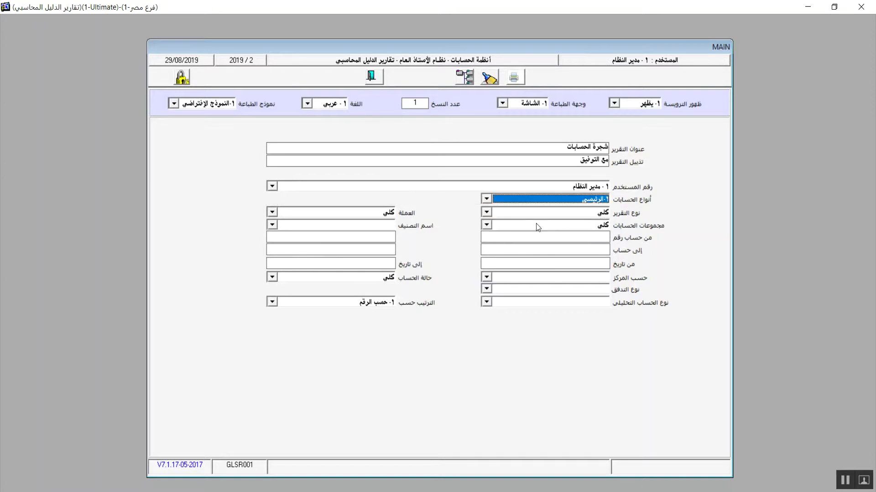
left_click(487, 200)
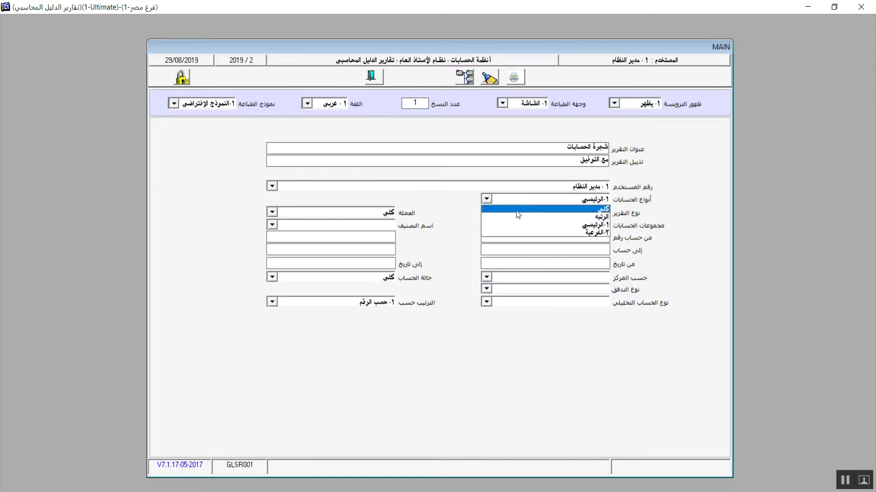
left_click(529, 231)
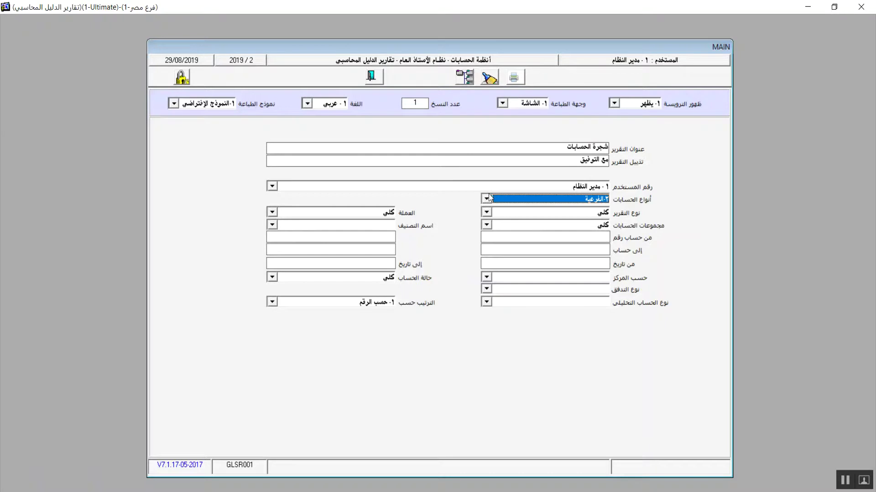
left_click(487, 213)
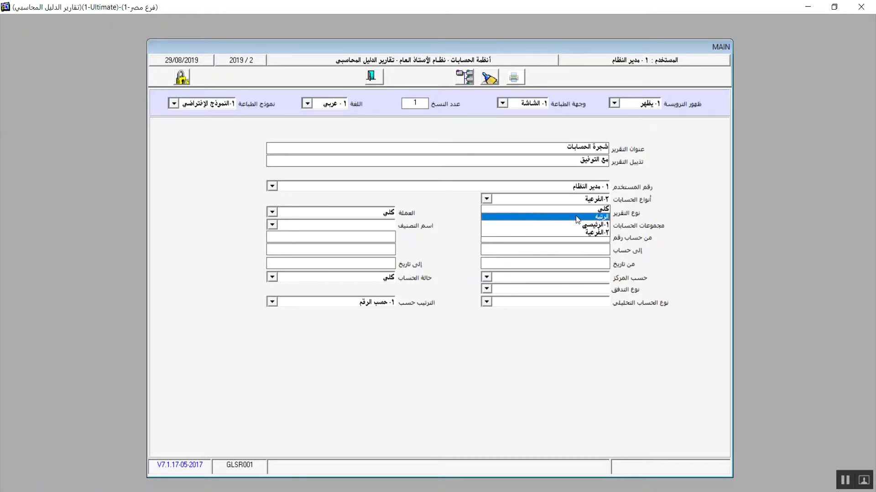
left_click(575, 216)
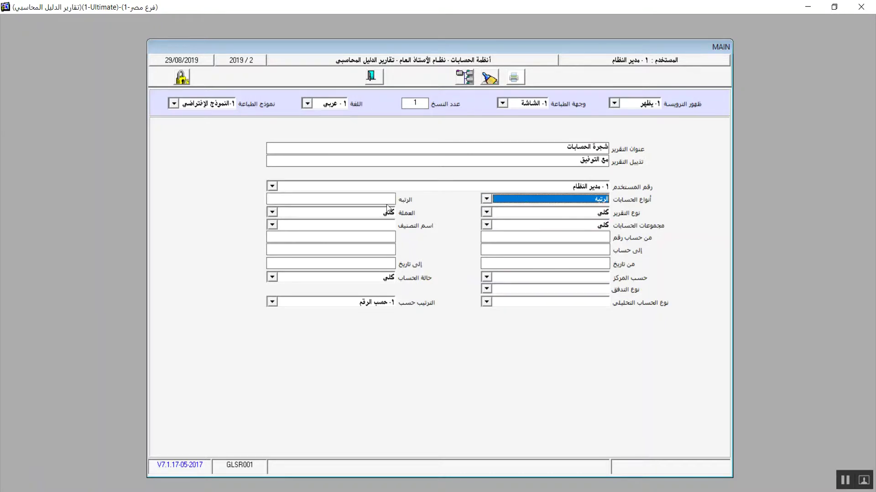
left_click(372, 198)
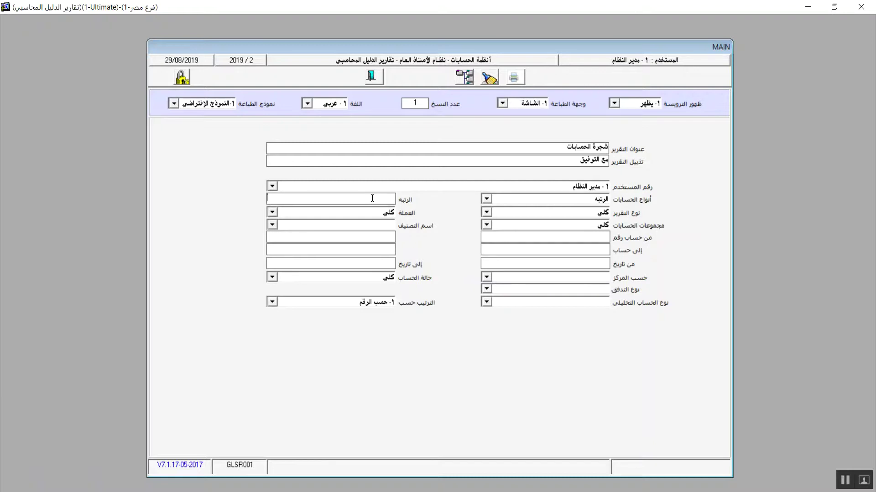
left_click(486, 200)
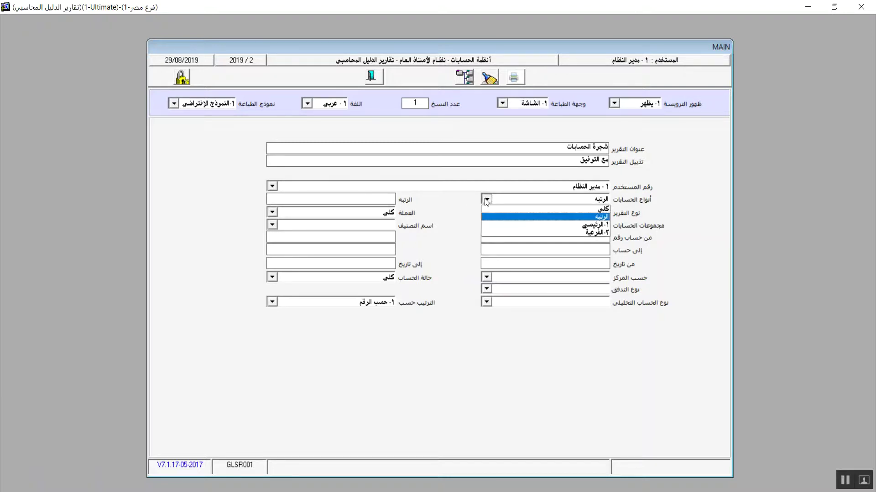
left_click(541, 209)
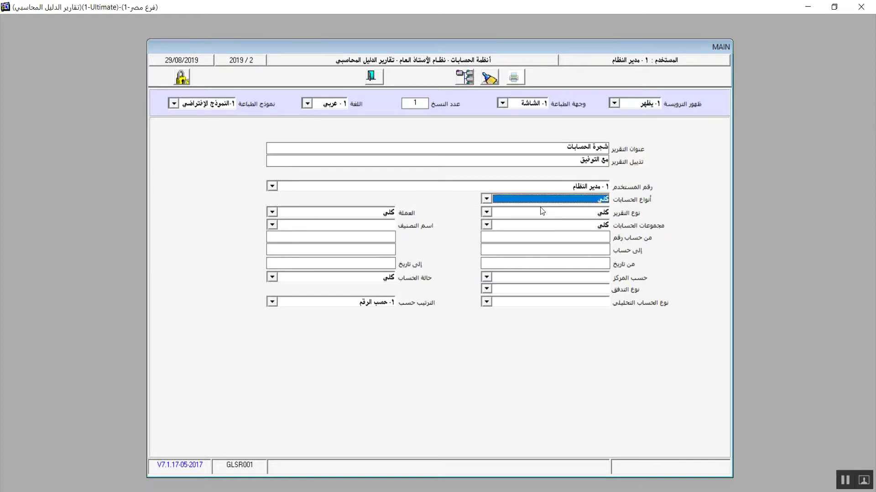
Step: Examine the choices offered for report type, currency, account groups and classification name, keeping كلي for report type and currency
left_click(486, 213)
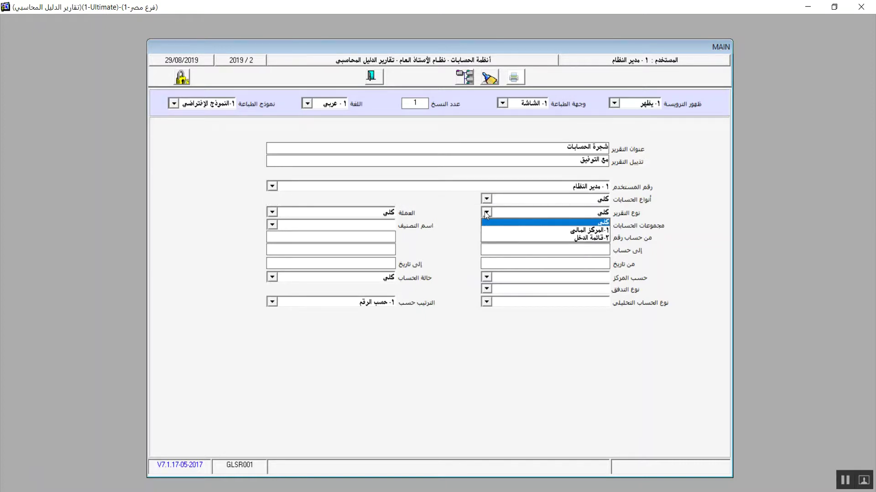
left_click(593, 224)
left_click(271, 214)
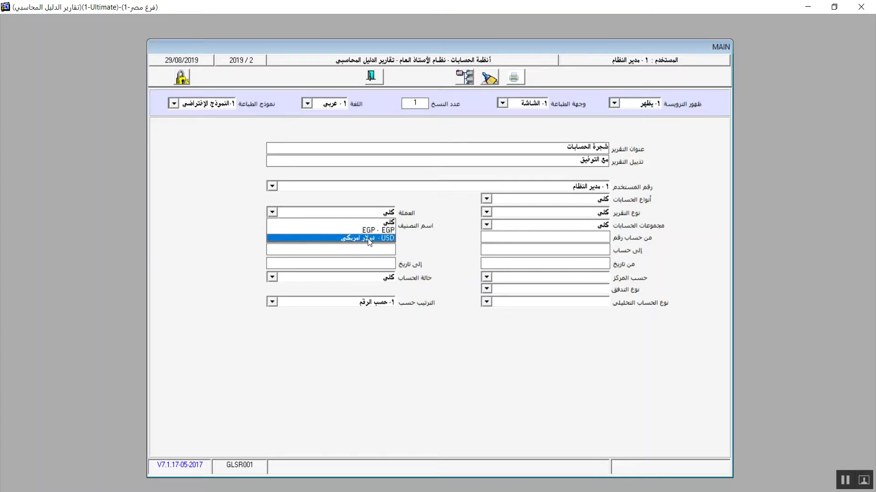
left_click(387, 223)
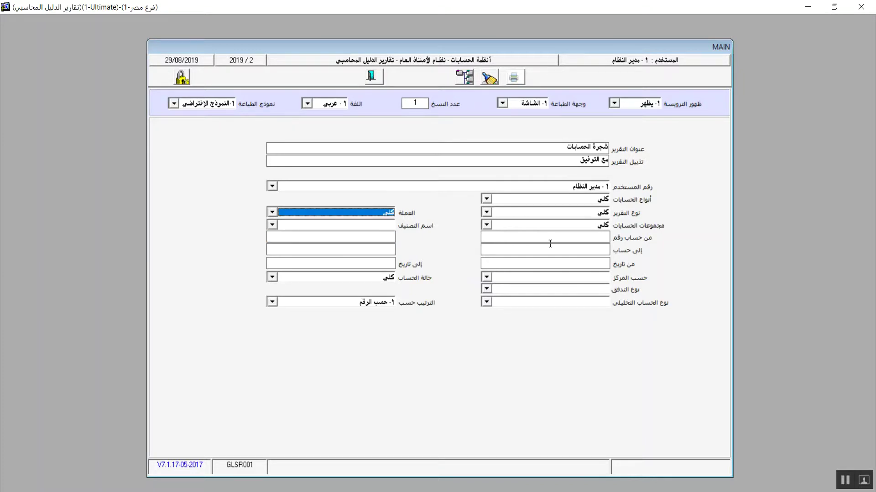
left_click(486, 225)
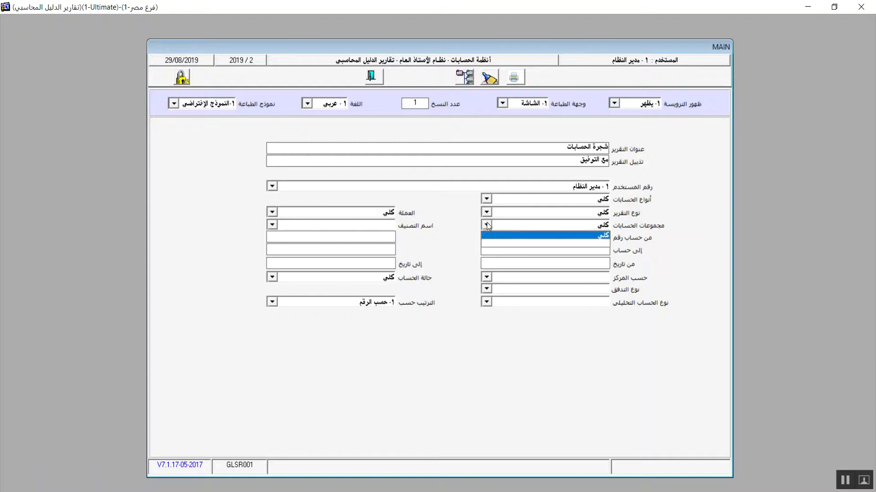
left_click(486, 225)
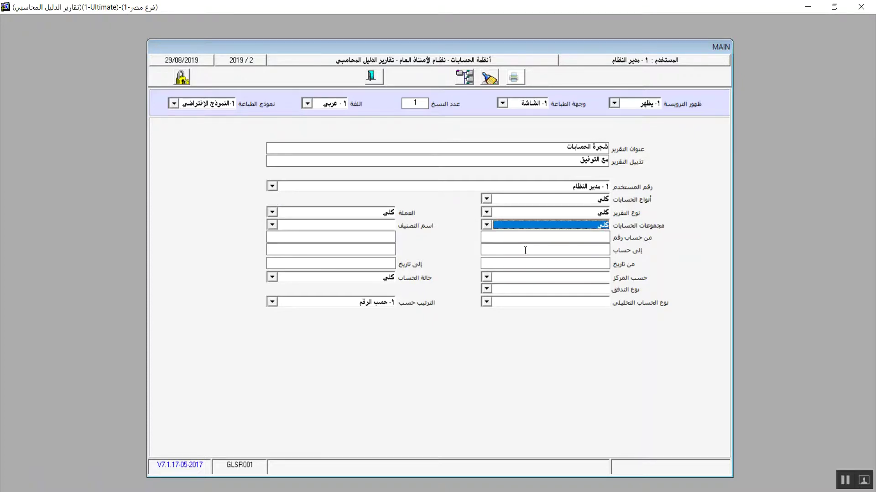
left_click(276, 224)
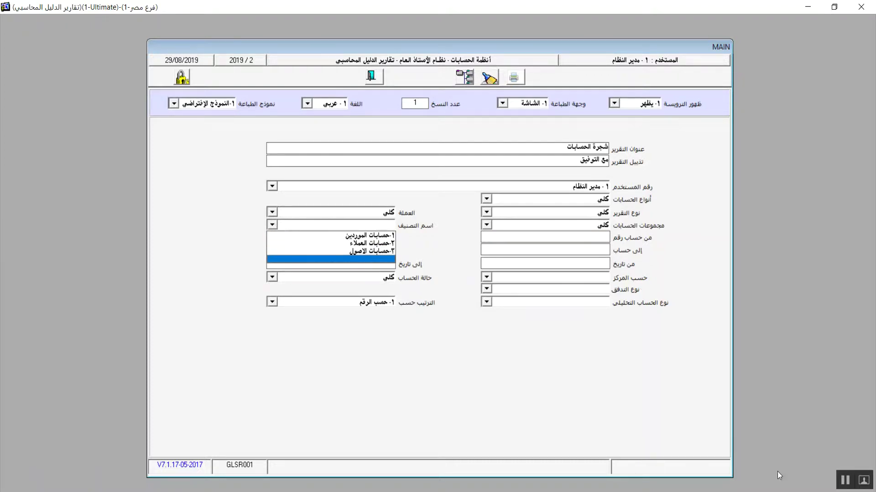
left_click(844, 480)
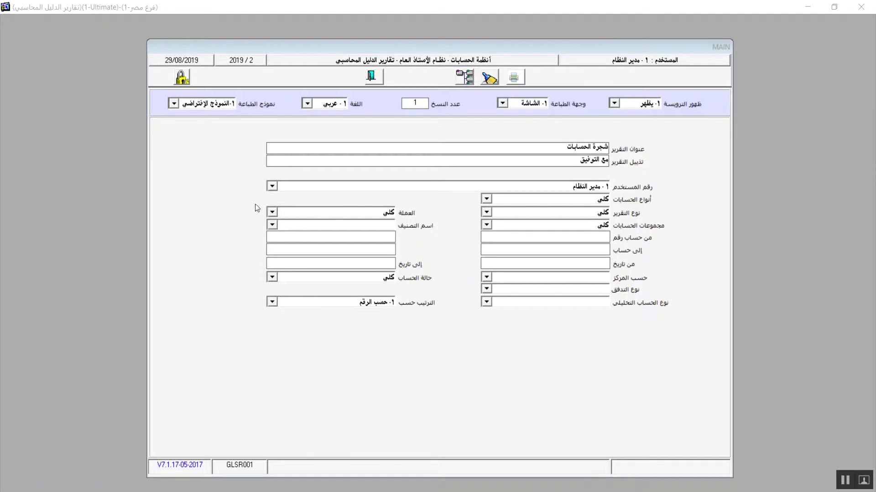
left_click(273, 224)
left_click(272, 224)
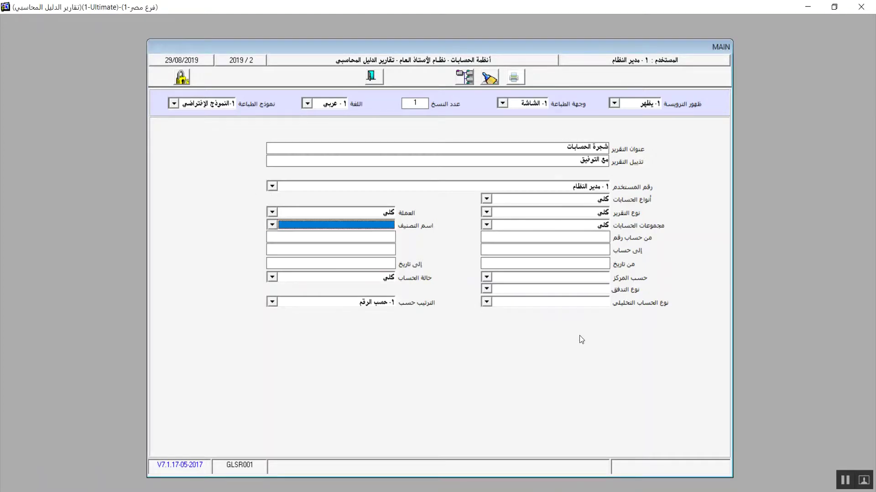
Step: Set the starting account of the report range to النقدية وشبة النقدية from the accounts list
left_click(582, 238)
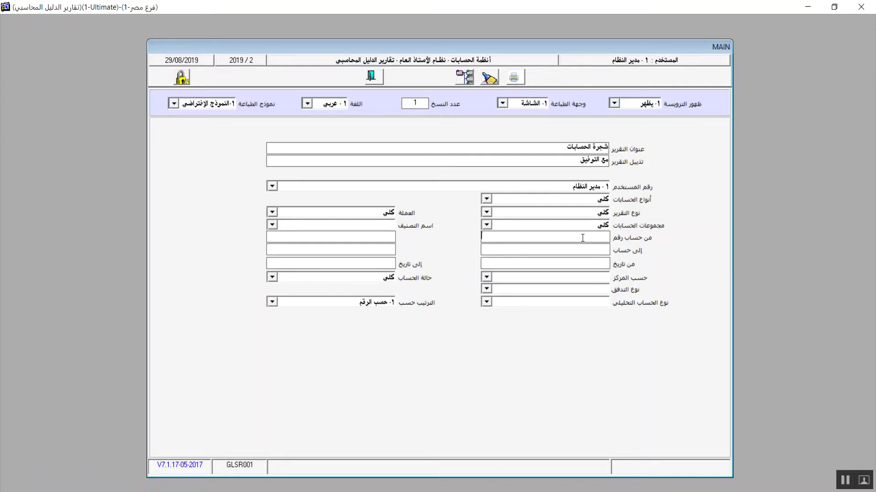
double_click(583, 238)
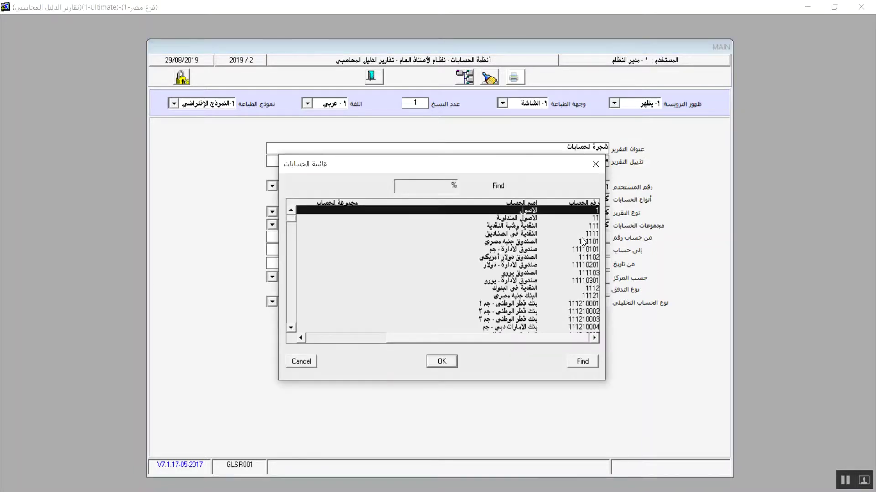
left_click(521, 226)
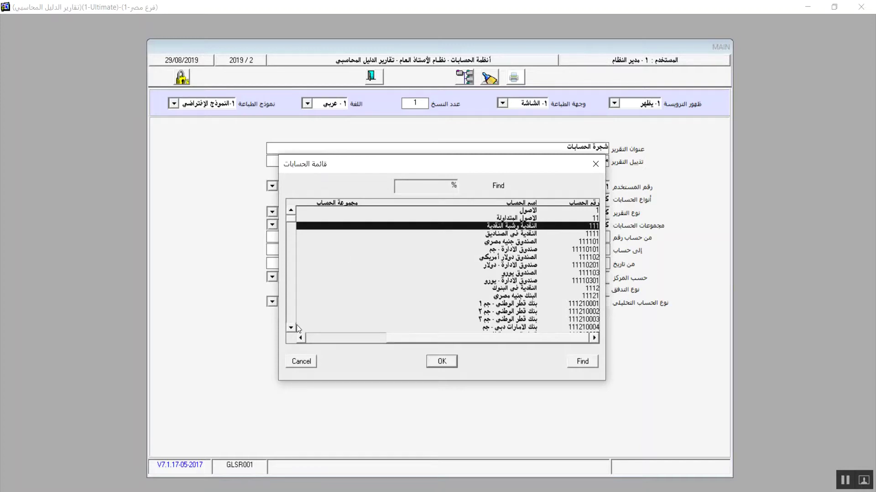
left_click(447, 363)
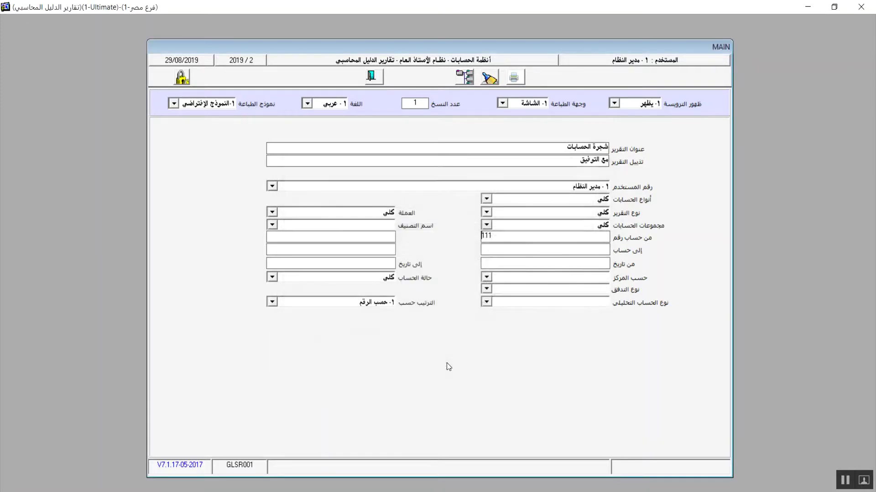
Step: Set the ending account of the report range to صندوق الادارة - يورو (11110301) from the accounts list
left_click(532, 251)
double_click(532, 251)
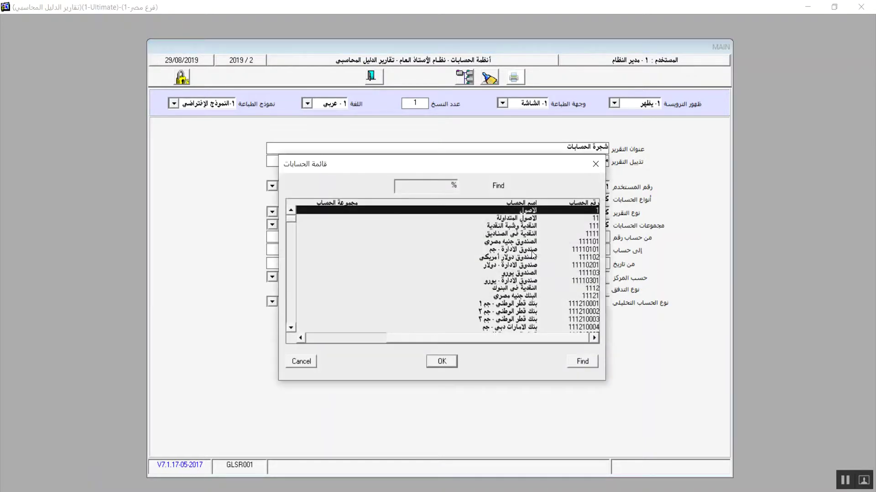
left_click(526, 282)
double_click(525, 283)
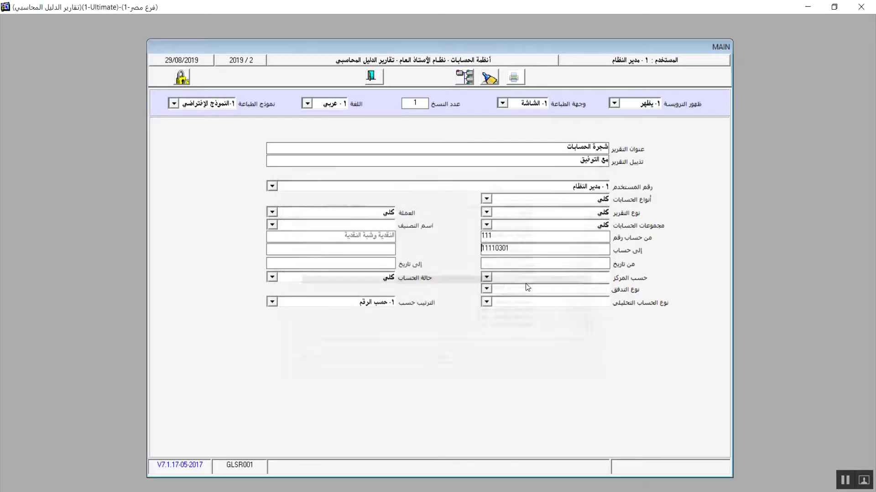
key("Return")
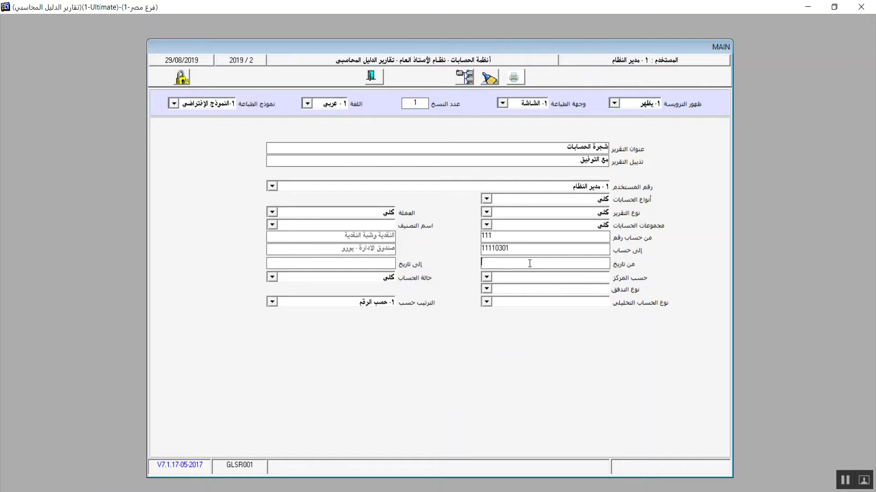
Step: Examine the choices offered for حسب المركز, account status, flow type and analytical account type, keeping كلي for the account status
left_click(488, 280)
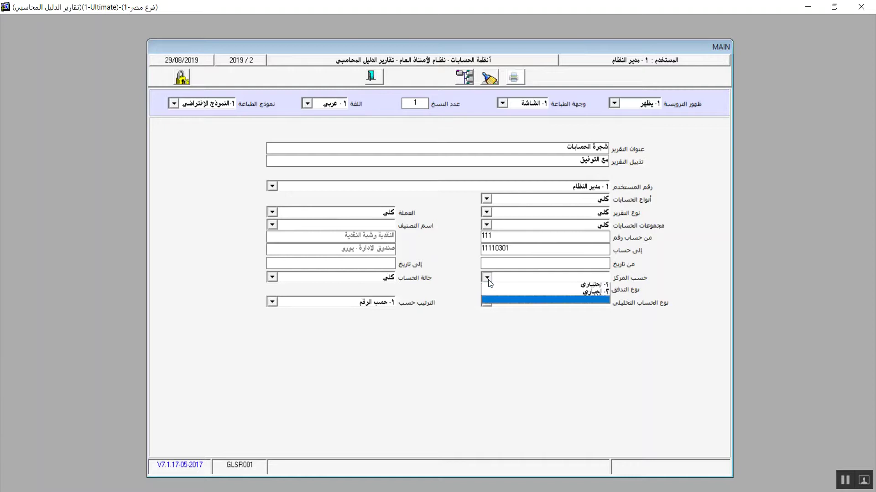
left_click(488, 280)
left_click(488, 280)
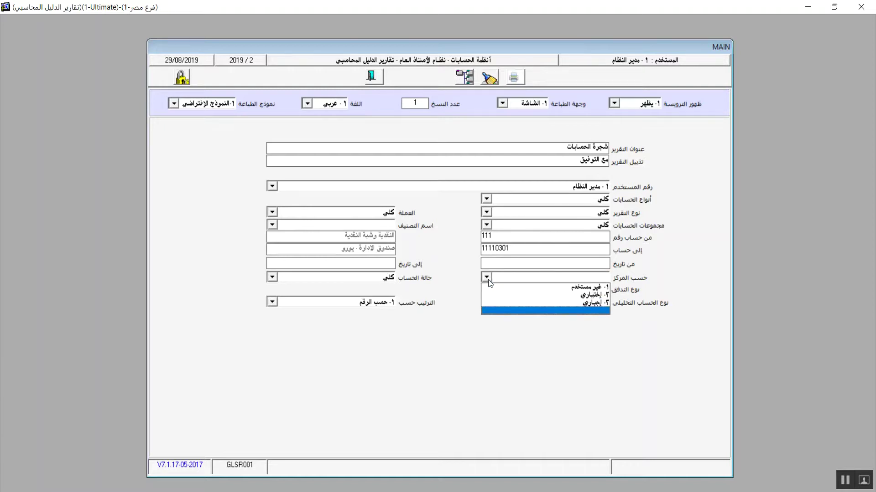
left_click(488, 280)
left_click(488, 280)
left_click(488, 280)
left_click(272, 277)
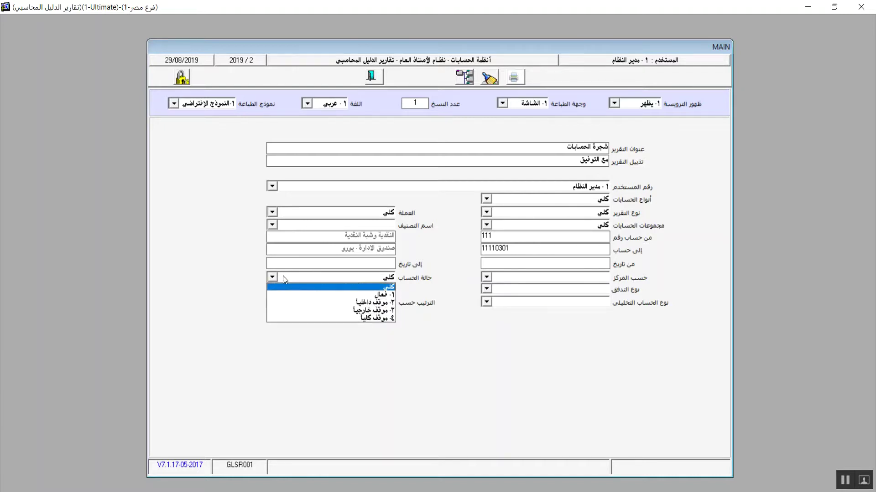
left_click(271, 277)
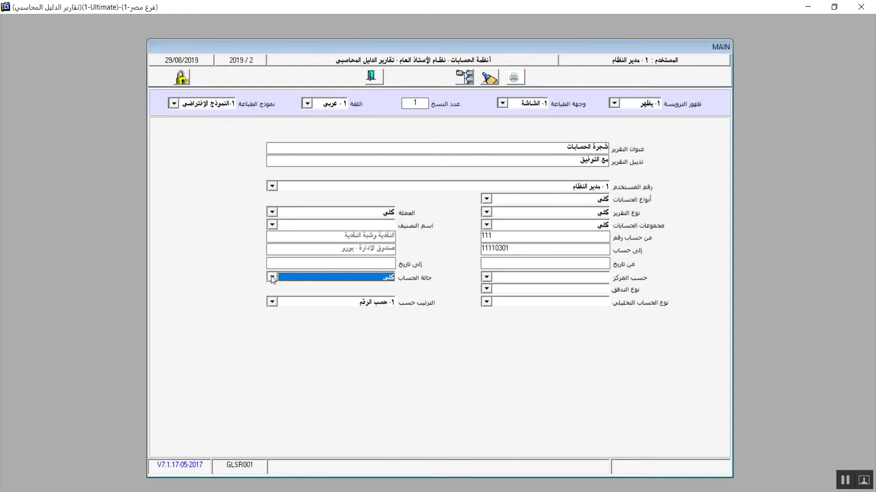
left_click(486, 289)
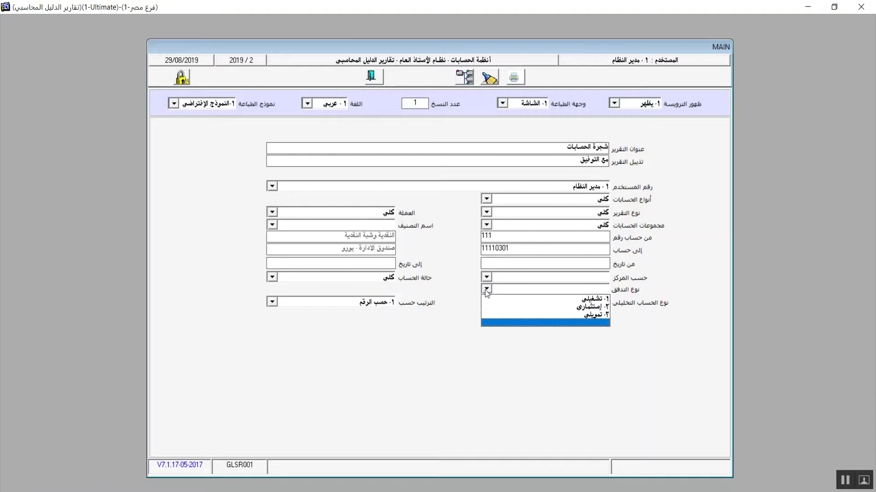
left_click(485, 289)
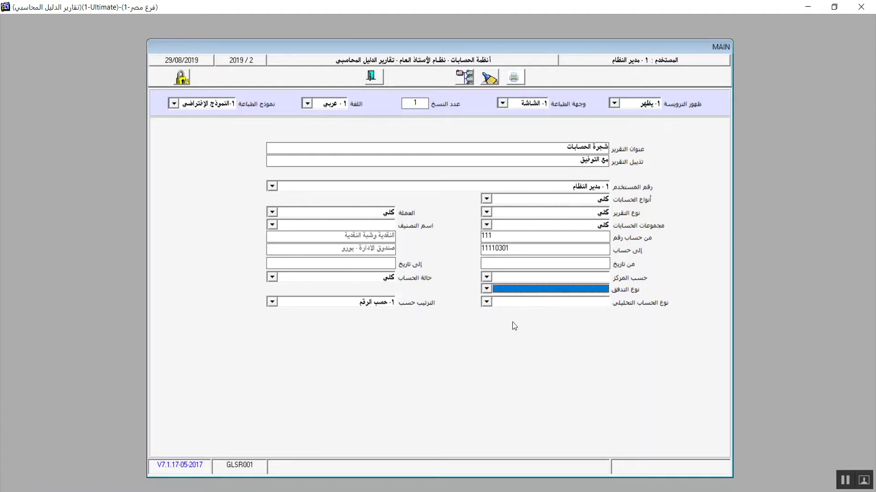
left_click(486, 302)
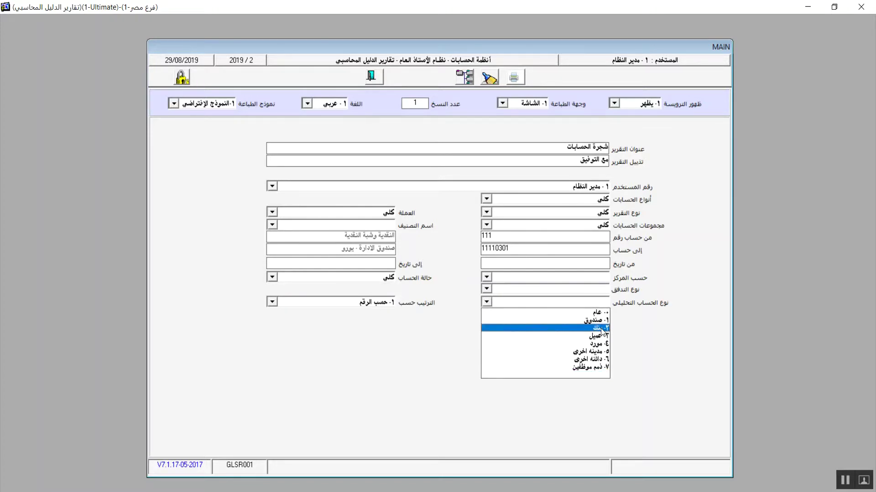
left_click(841, 489)
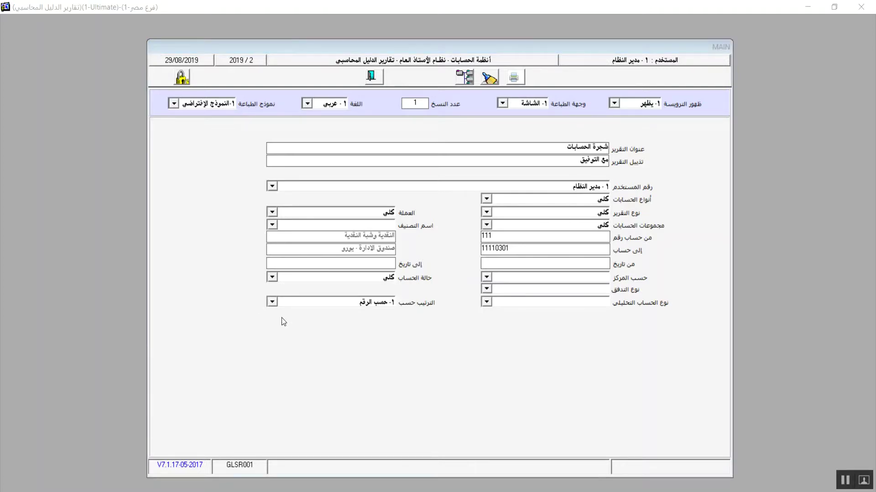
Step: Order the report by "١- حسب الرقم", preview it for the chosen account range and close the preview
left_click(272, 302)
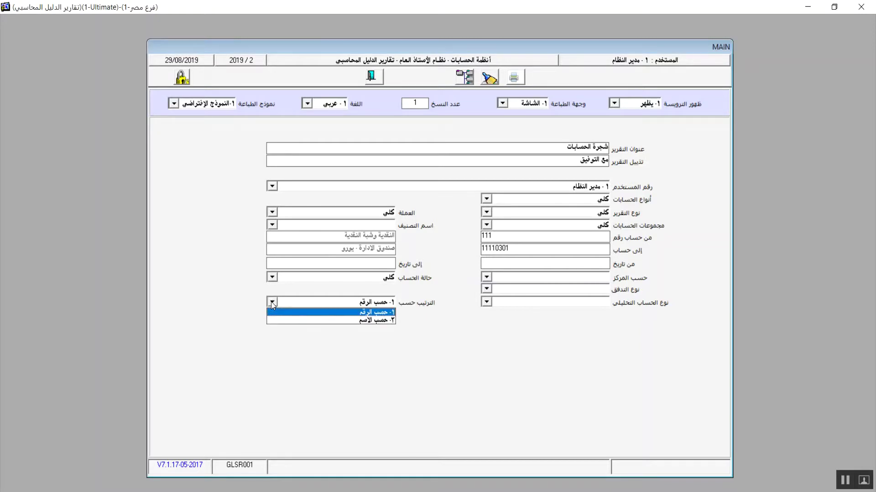
left_click(376, 312)
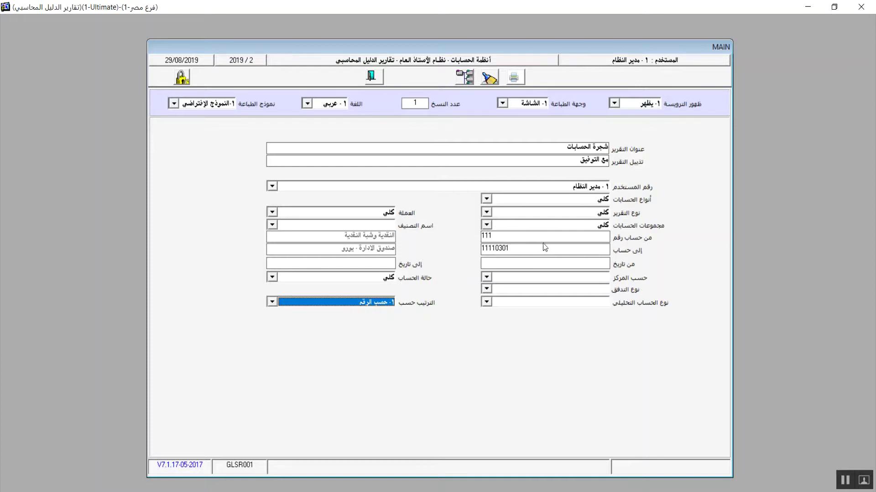
left_click(514, 79)
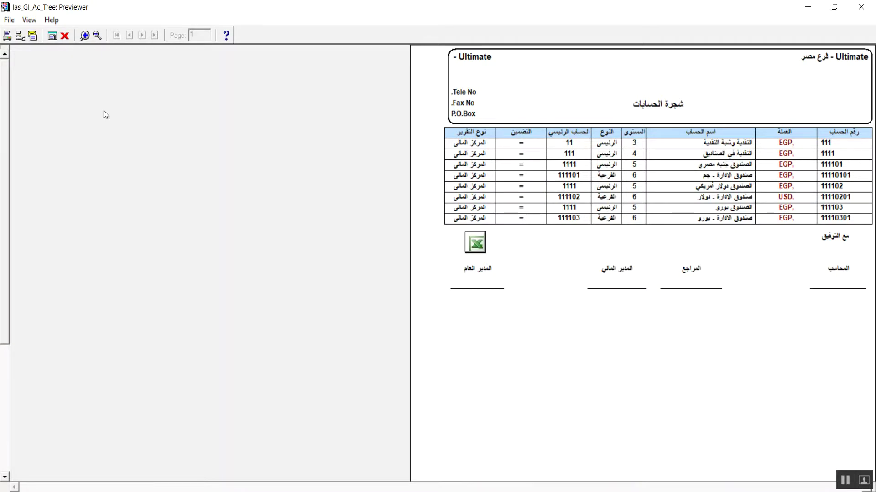
left_click(860, 8)
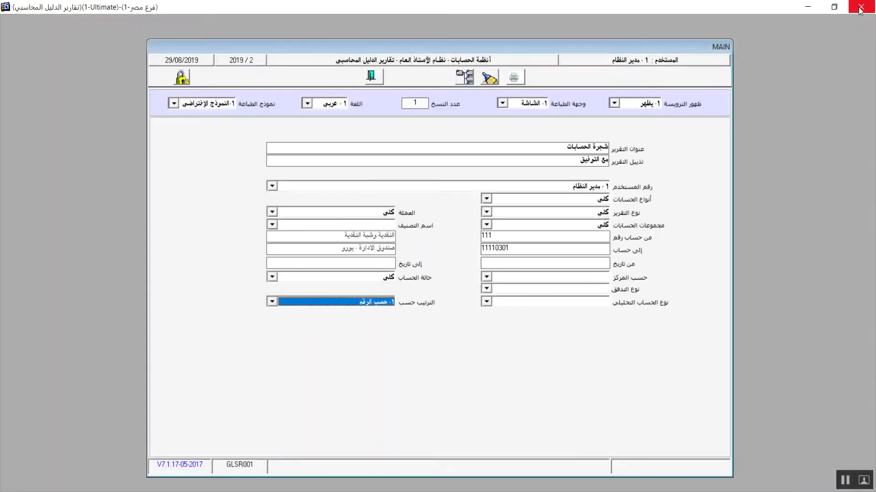
Step: Clear the starting and ending account numbers and generate the preview for all accounts
double_click(514, 253)
key("BackSpace")
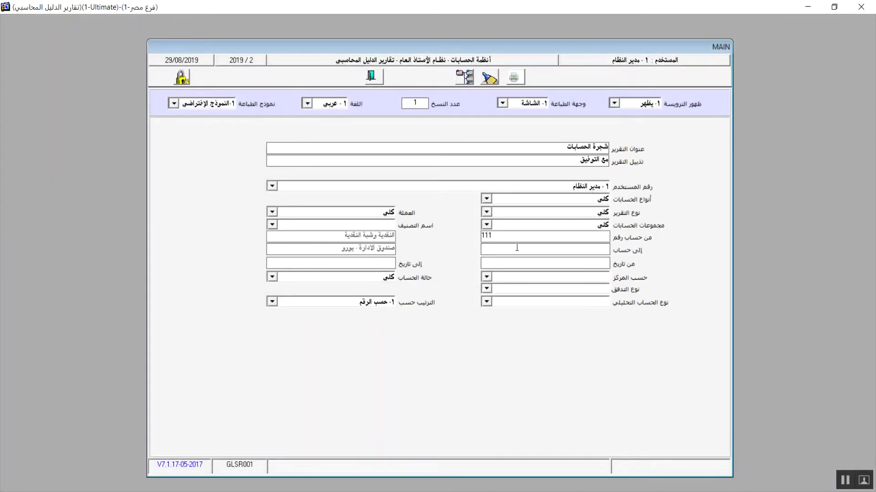
double_click(515, 237)
key("BackSpace")
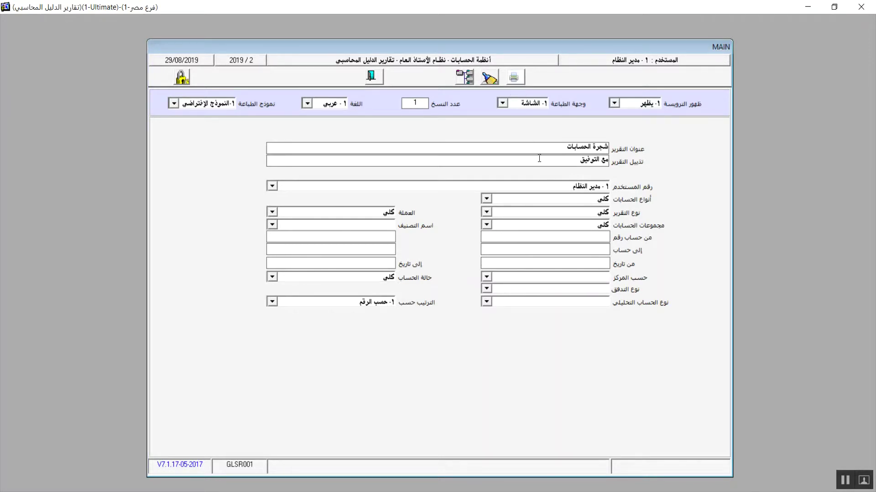
left_click(514, 77)
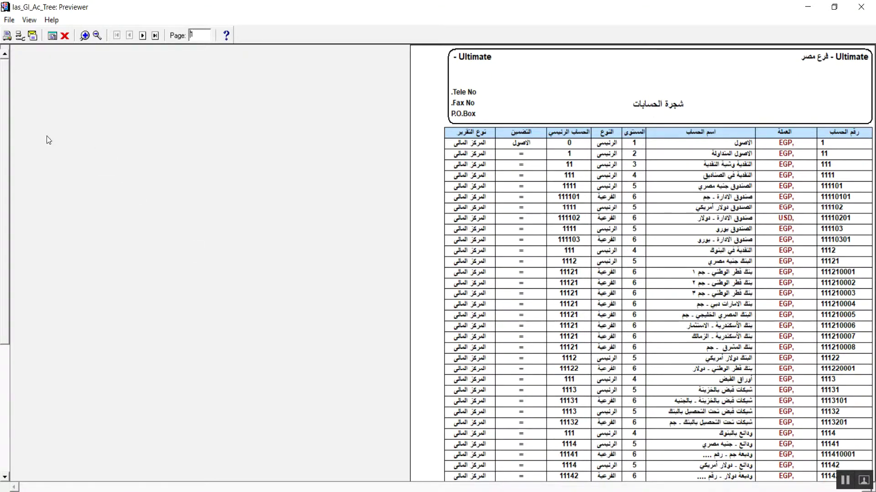
Step: Examine the previewed chart of accounts from the first page through page 3 to the last page, and close the preview
left_click_drag(6, 105, 6, 222)
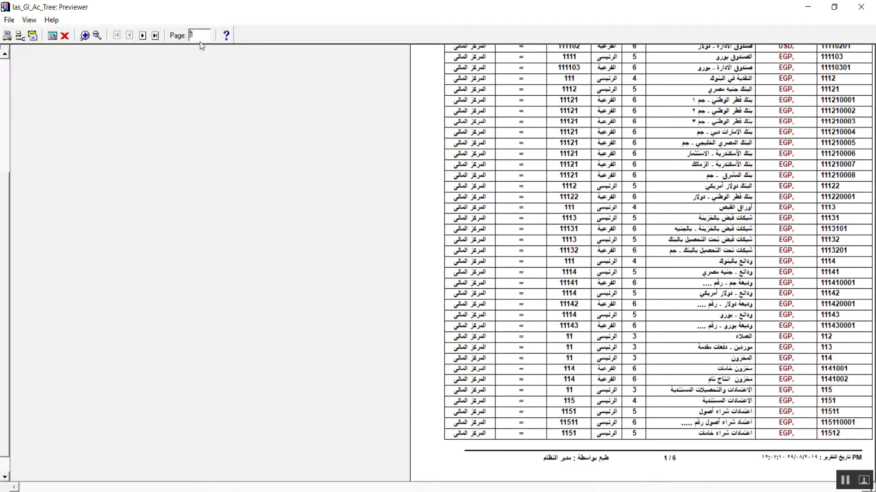
left_click(143, 36)
left_click(143, 36)
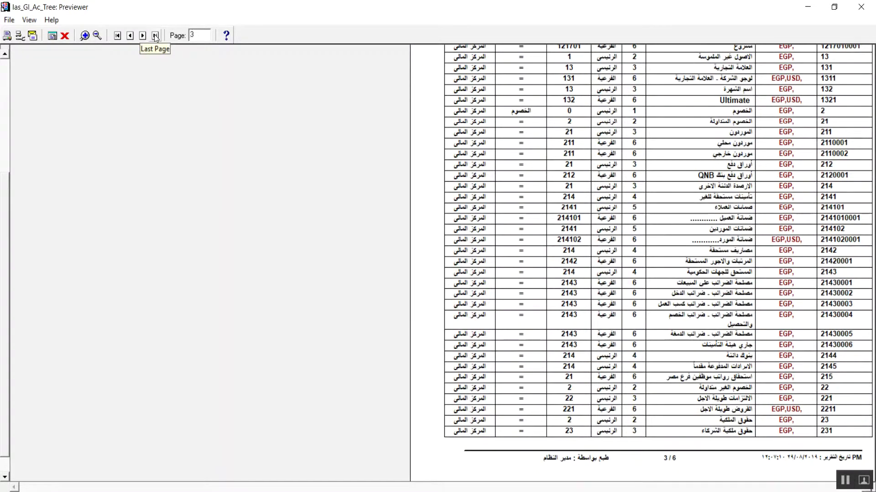
left_click(155, 36)
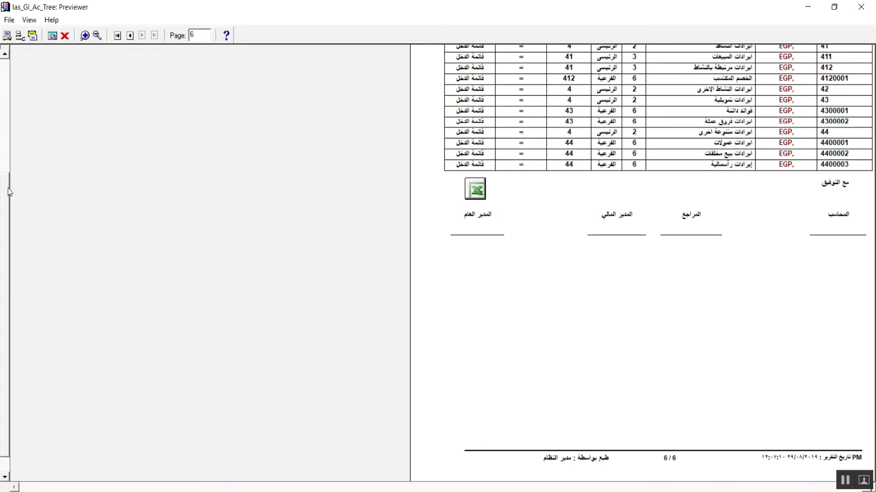
scroll(7, 188, "down", 1)
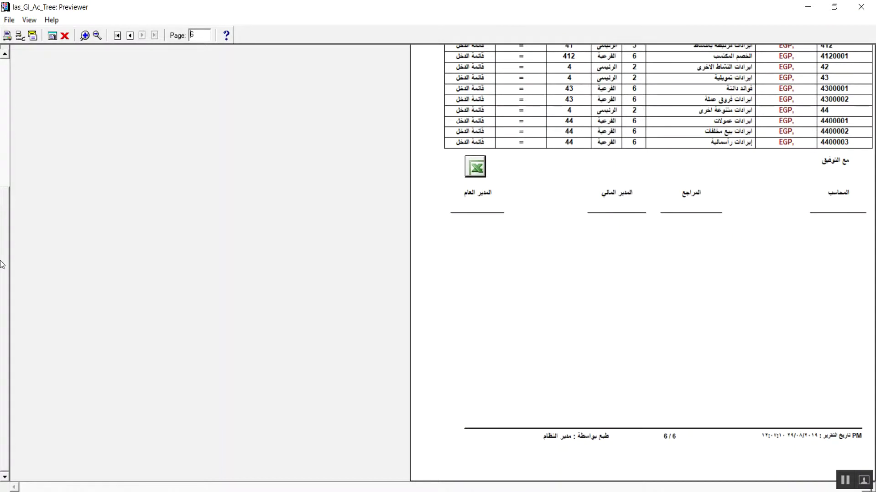
left_click_drag(1, 269, 9, 109)
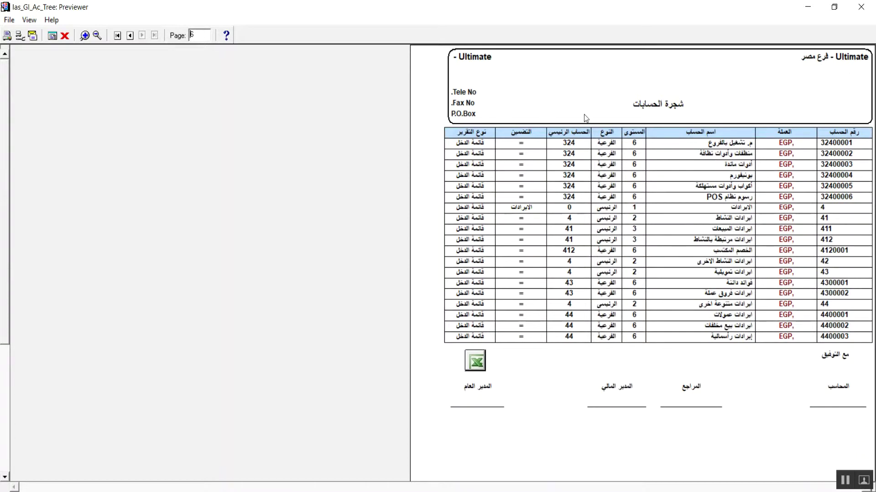
left_click(861, 6)
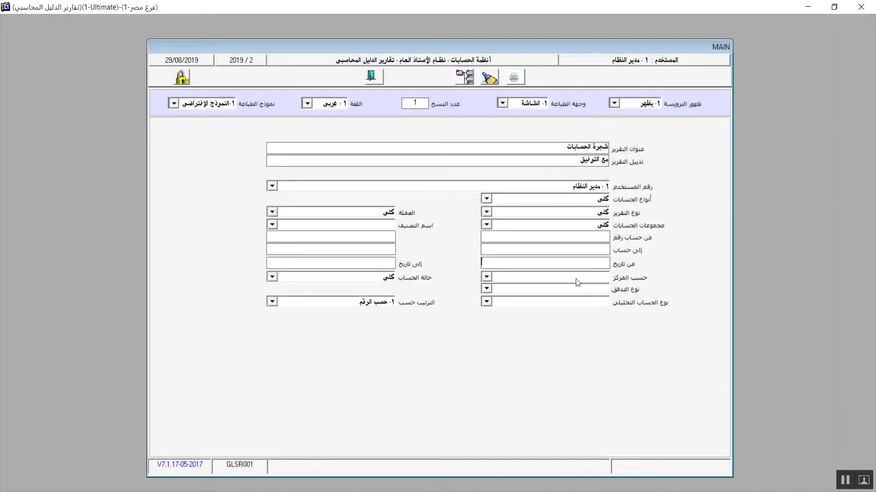
Step: Set the header display to "٢- لا يظهر", preview the report without its header and close the preview
left_click(614, 103)
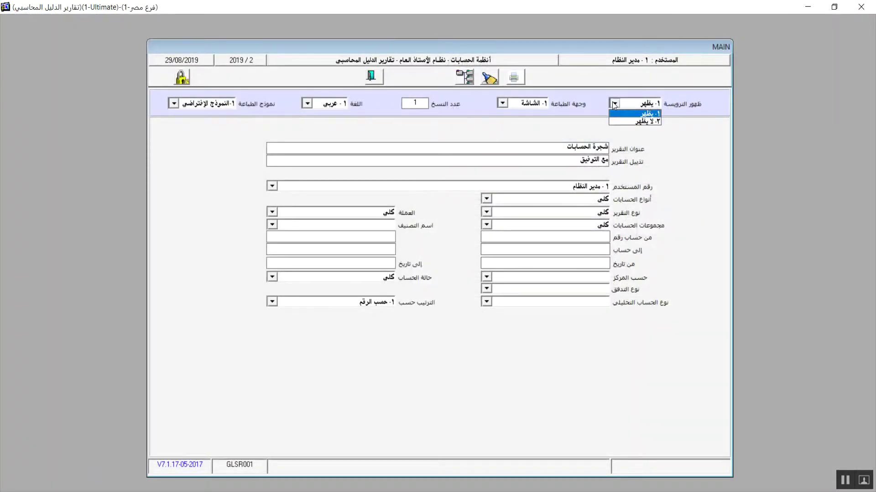
left_click(627, 120)
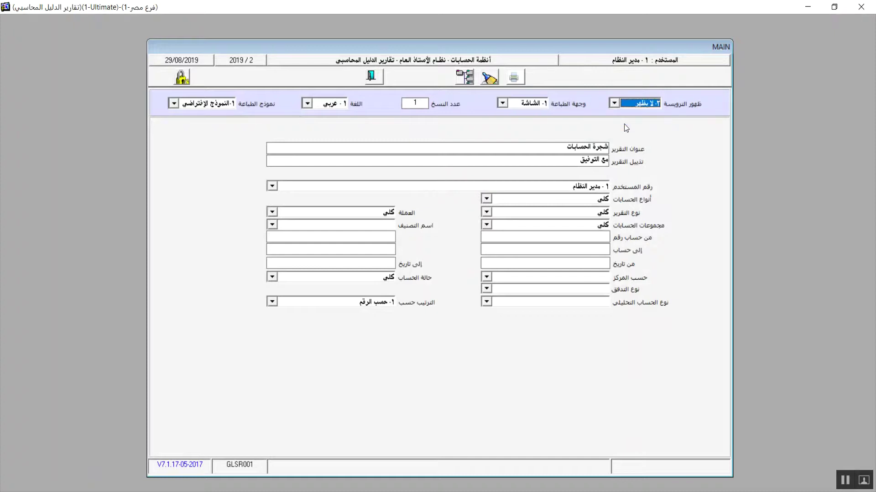
left_click(515, 77)
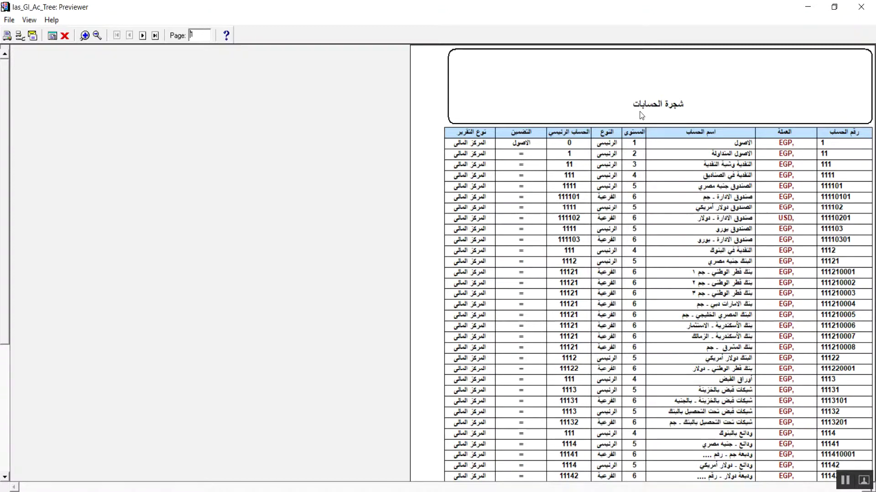
left_click(870, 7)
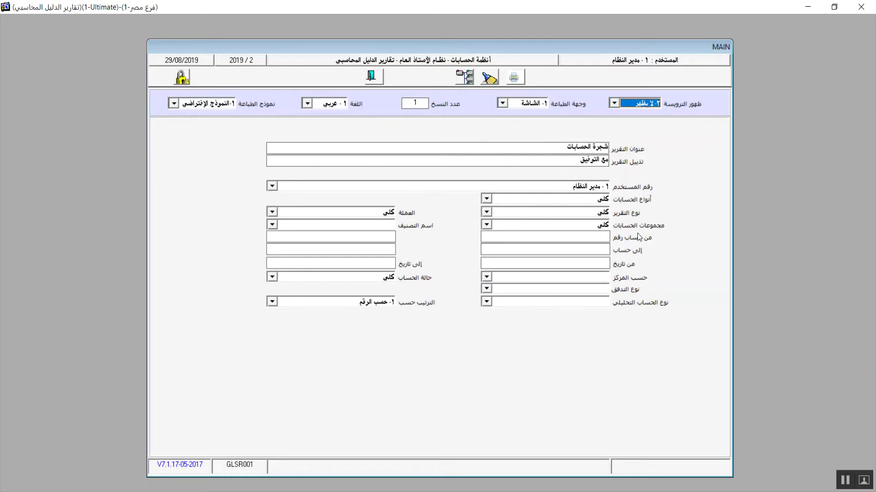
Step: Enter 1 as the starting account number and 111 as the ending account number
left_click(525, 237)
type("1")
left_click(535, 249)
type("111")
left_click(562, 224)
left_click(553, 280)
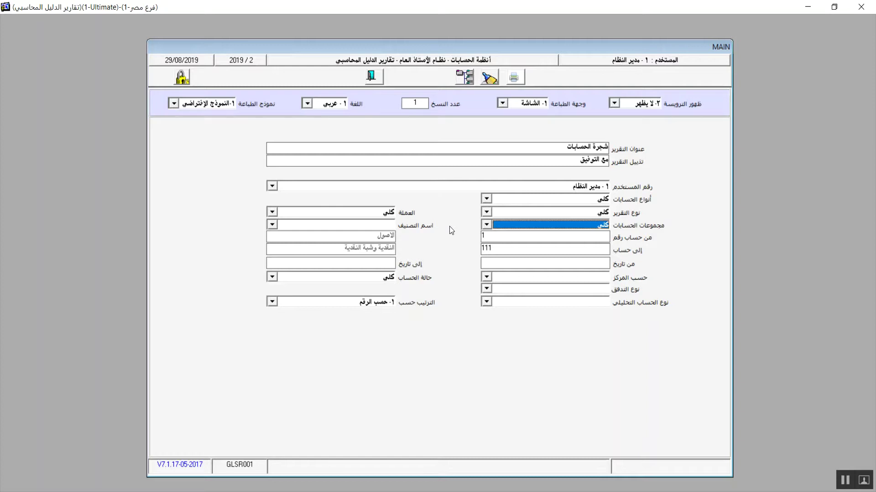
Step: Clear all criteria of the chart of accounts report and switch to the cost center reports (تقارير مراكز التكلفة)
left_click(488, 80)
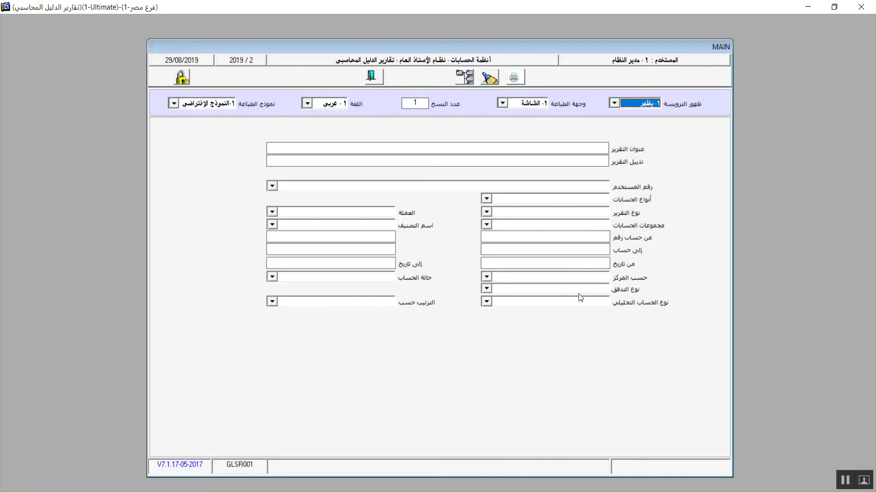
left_click(373, 81)
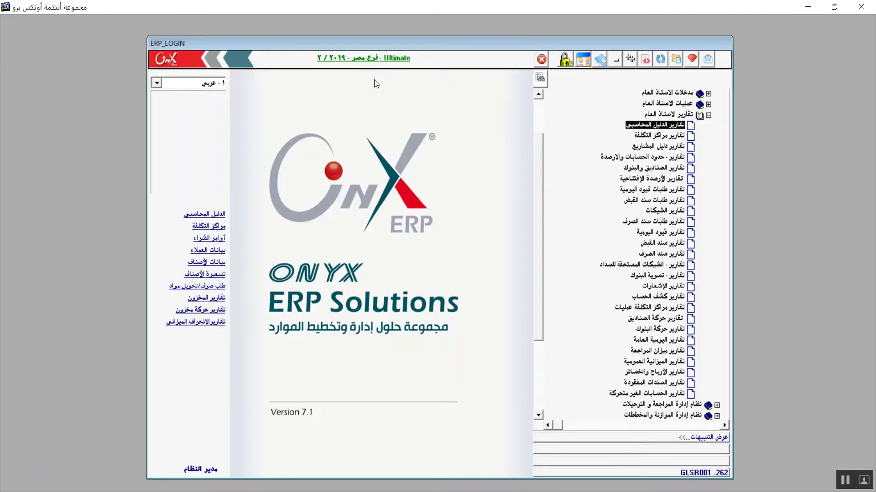
double_click(664, 137)
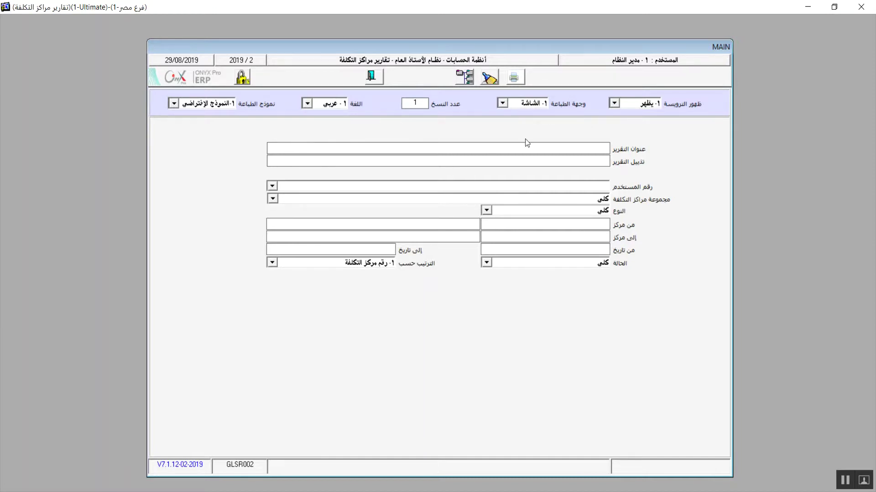
Step: Go through the cost center report's title and footer fields and keep the cost center group (مجموعة مراكز التكلفة) at كلي
left_click(598, 148)
left_click(593, 163)
left_click(274, 198)
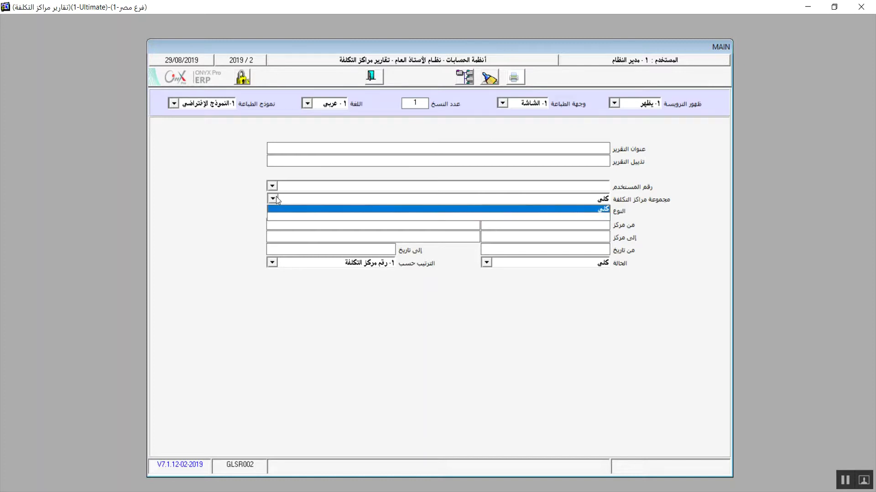
left_click(308, 210)
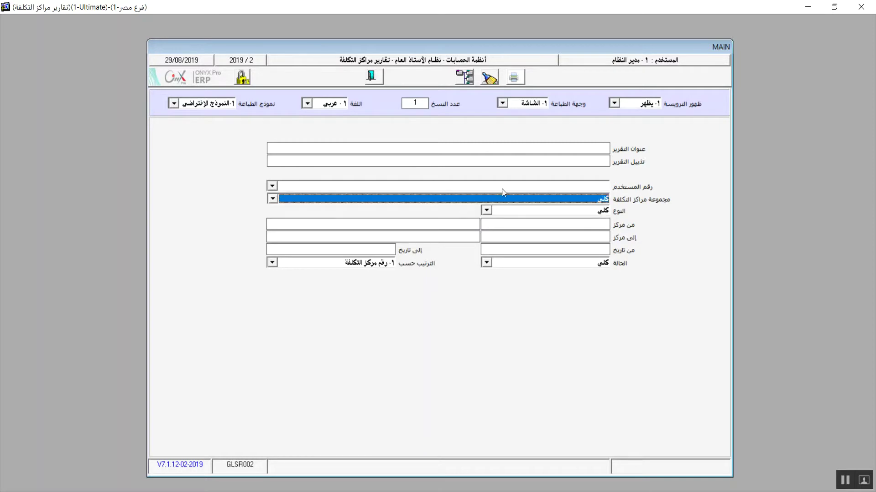
Step: Set the cost center type (النوع) to "٢-الفرعي", preview the report on screen and close the preview
left_click(486, 211)
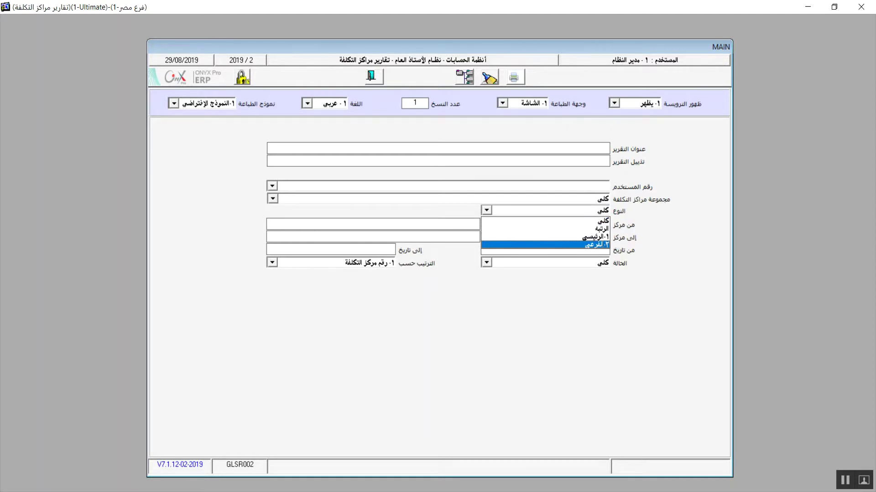
left_click(604, 245)
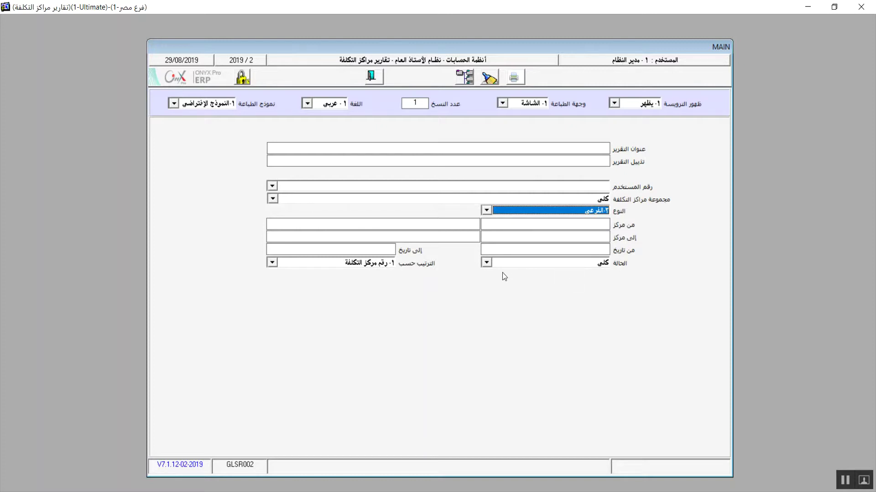
left_click(487, 263)
left_click(486, 262)
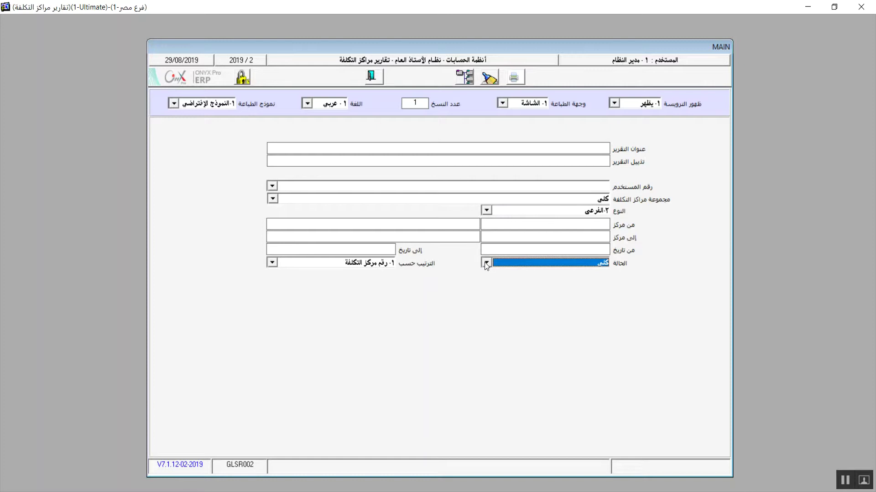
left_click(515, 77)
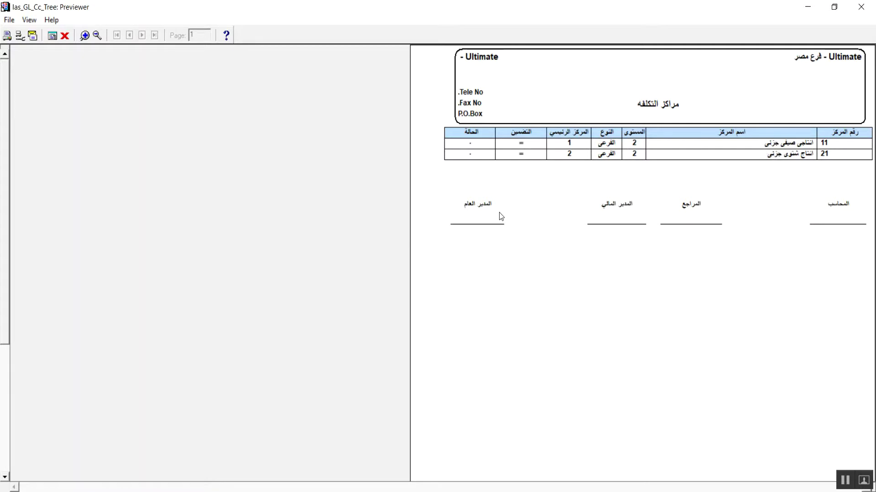
left_click(862, 8)
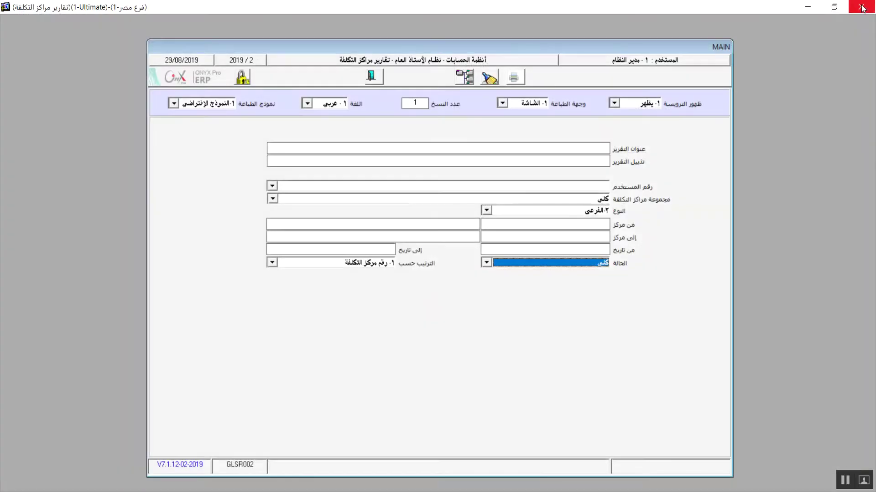
Step: Check the status (الحالة) options, set the type back to كلي, preview all cost centers and close the preview
left_click(488, 266)
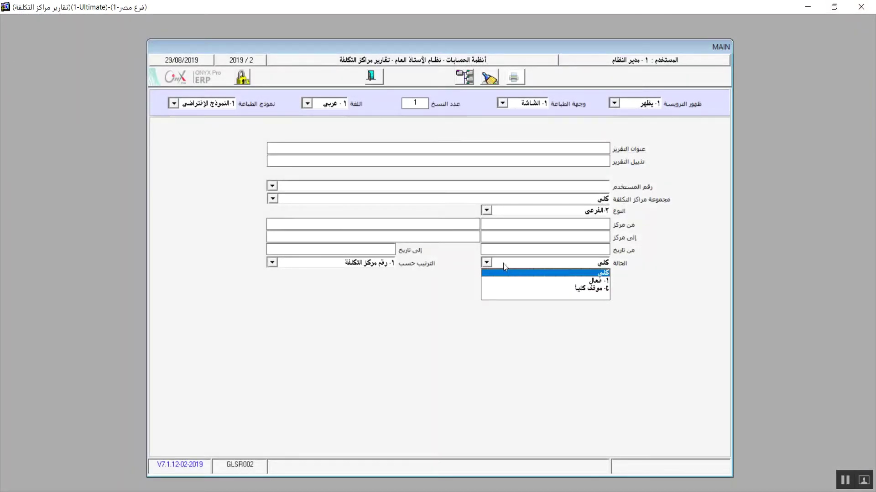
left_click(486, 210)
left_click(486, 211)
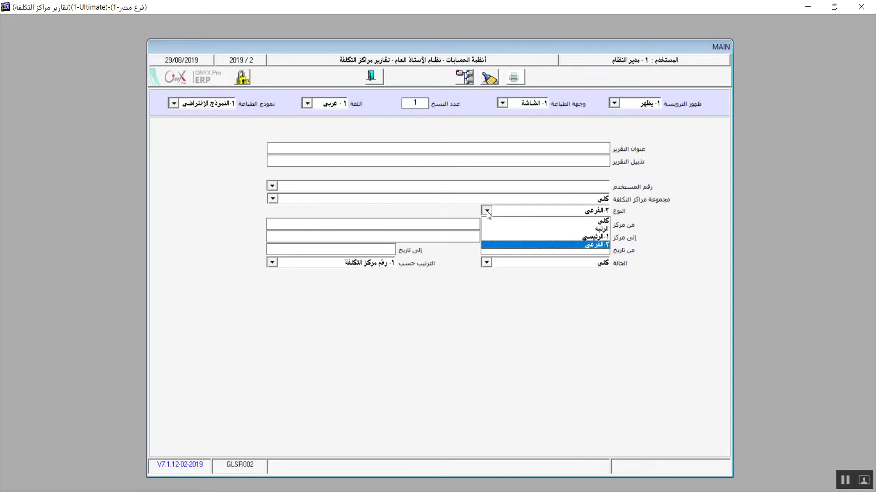
left_click(549, 220)
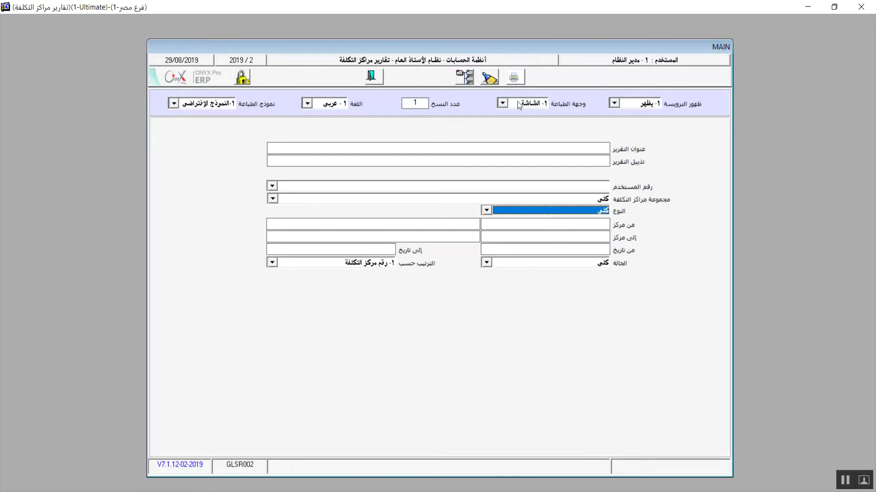
left_click(516, 76)
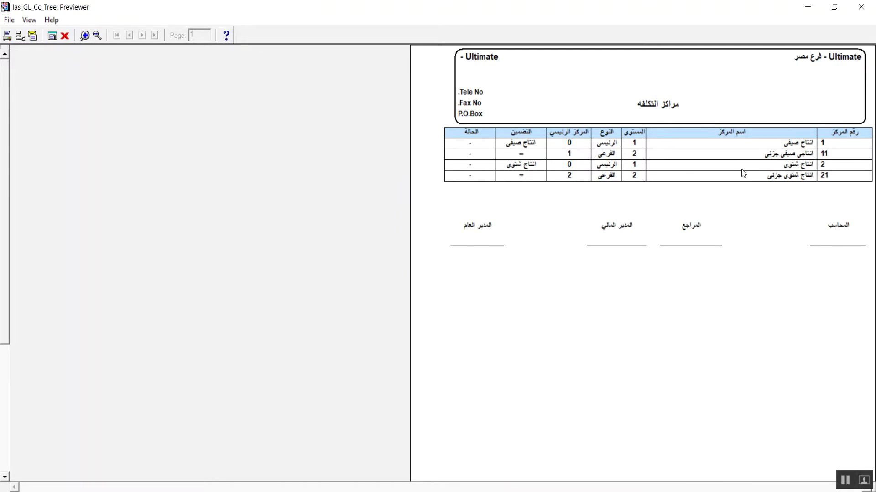
left_click(862, 6)
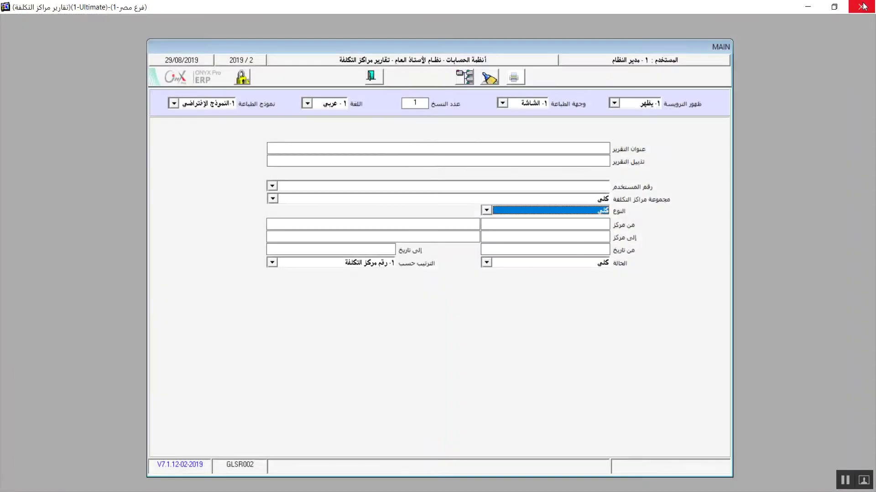
Step: Switch to the cash boxes and banks reports (تقارير الصناديق والبنوك), preview the cash boxes report and close the preview
left_click(371, 77)
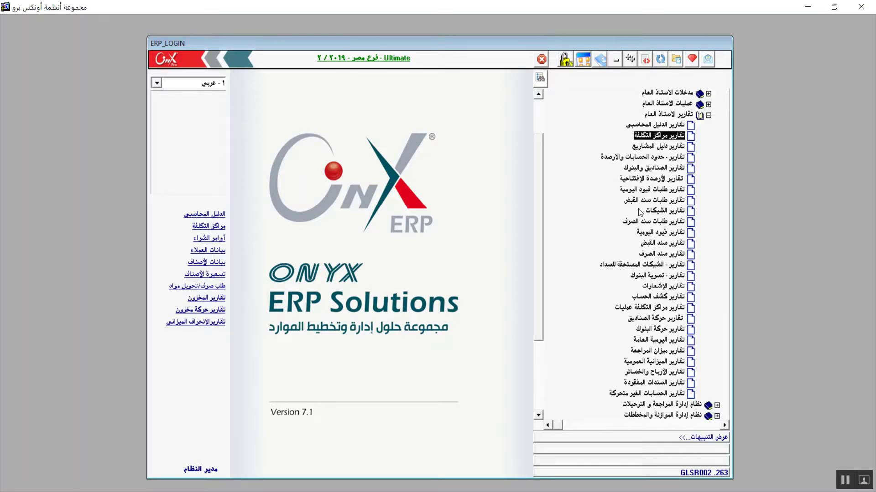
double_click(653, 167)
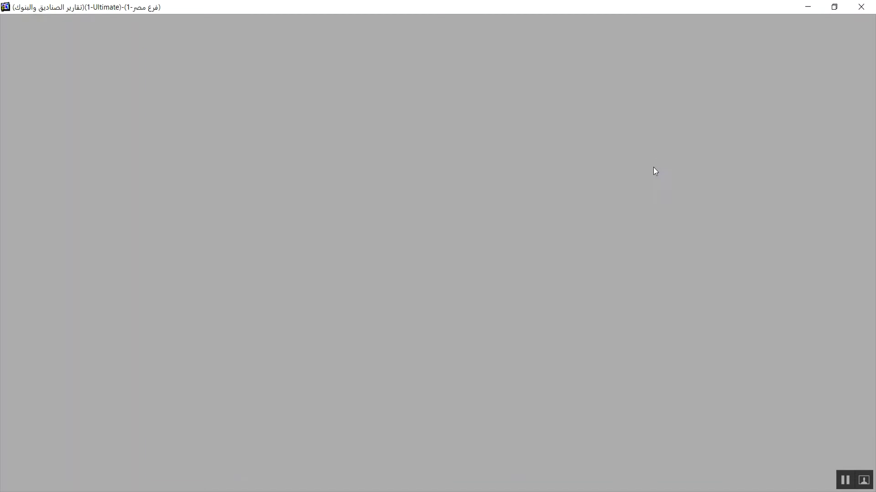
left_click(515, 79)
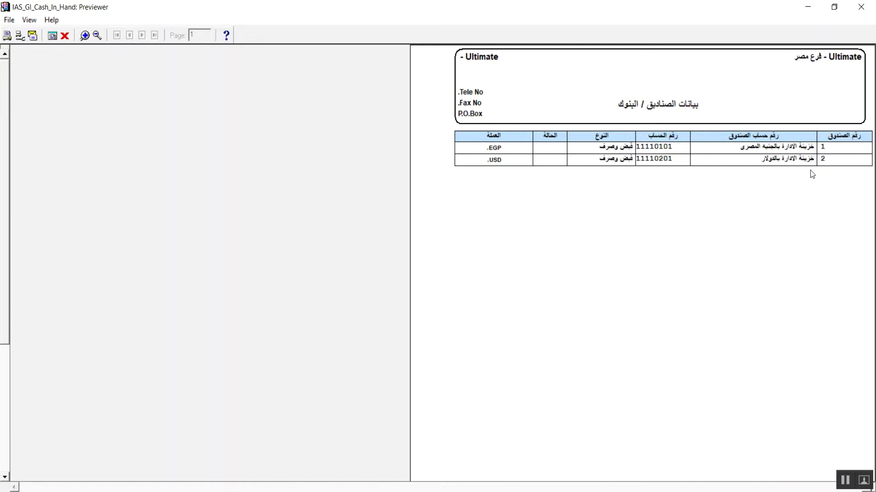
left_click(859, 8)
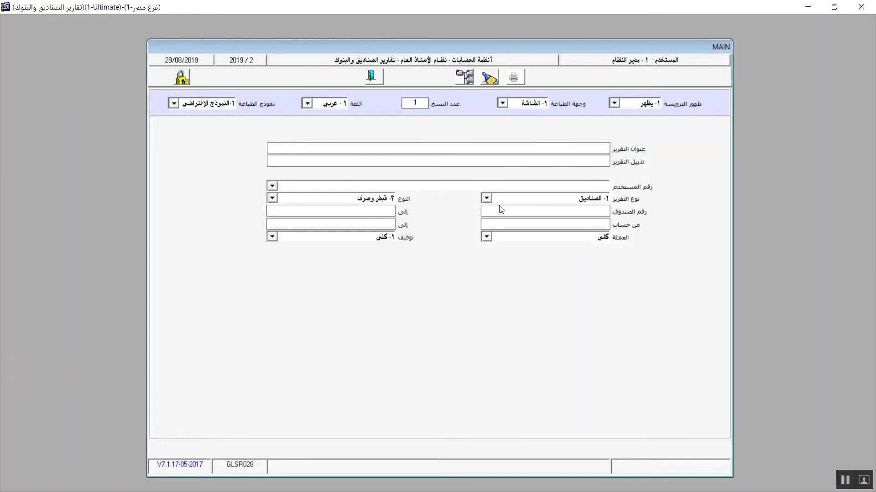
Step: Set the report type (نوع التقرير) to "٢- البنوك", preview the banks report and close the preview
left_click(486, 199)
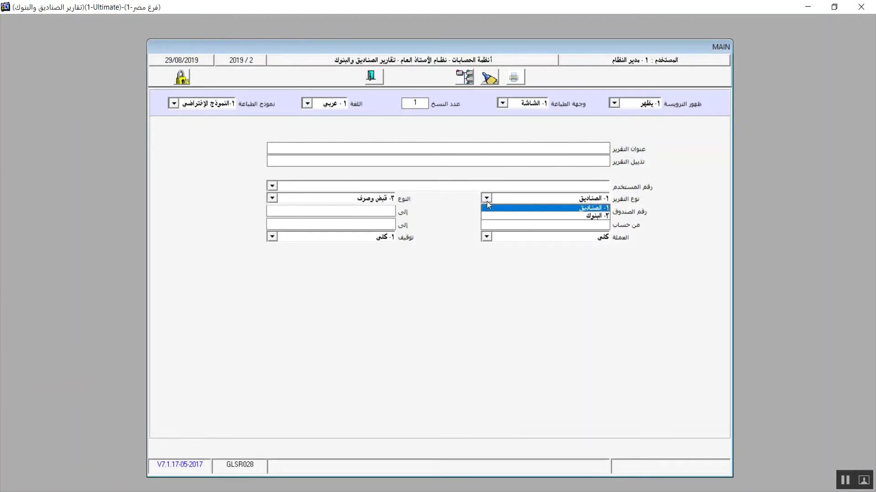
left_click(520, 215)
left_click(518, 77)
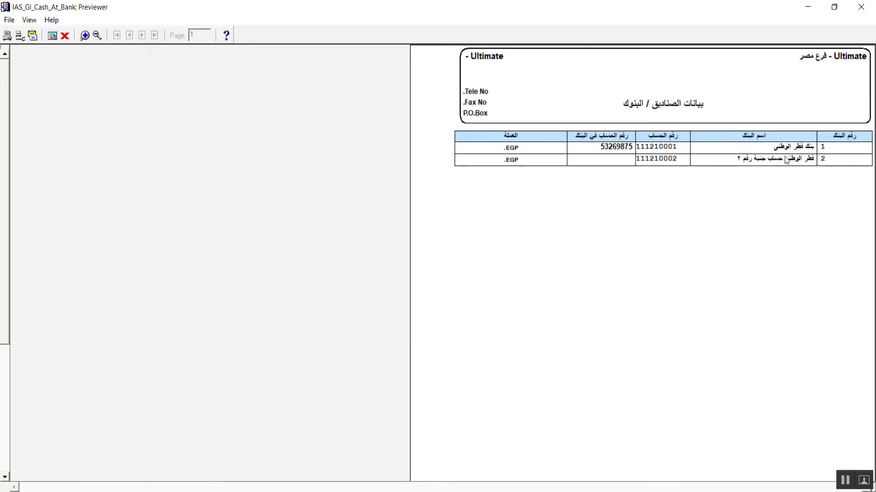
left_click(868, 6)
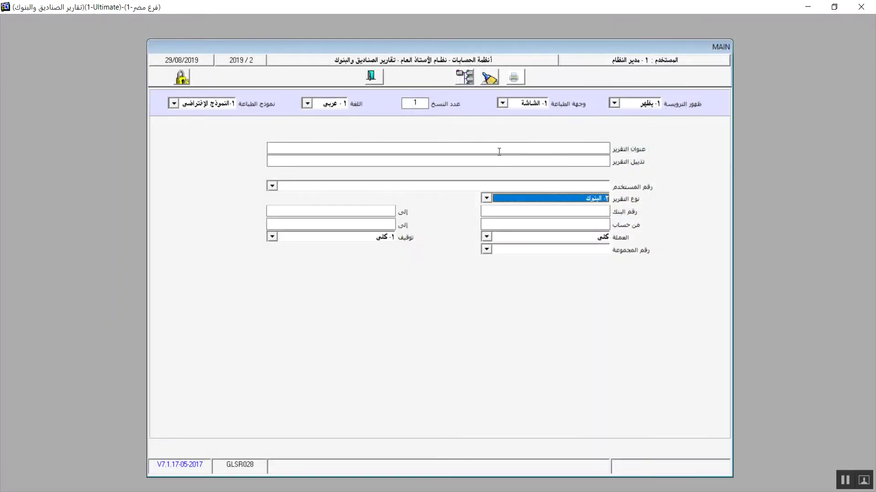
Step: Check the available report types and currencies of the banks report, keeping "٢- البنوك" and كلي
left_click(486, 198)
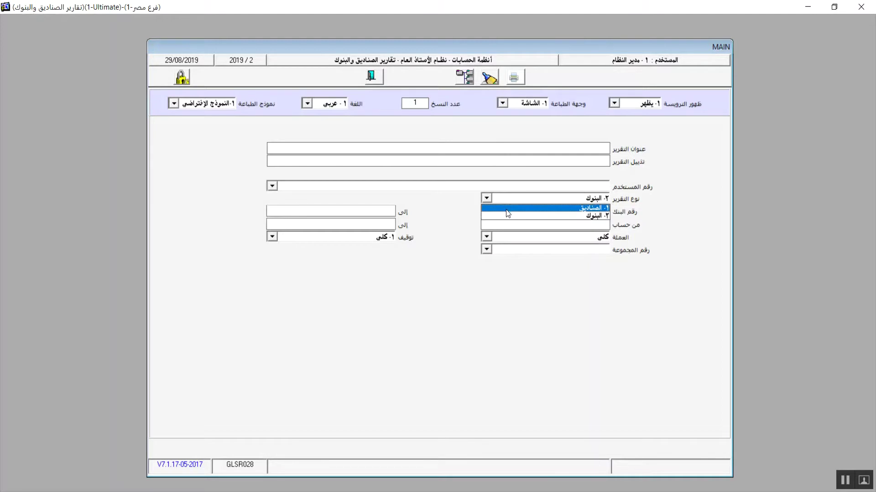
left_click(505, 223)
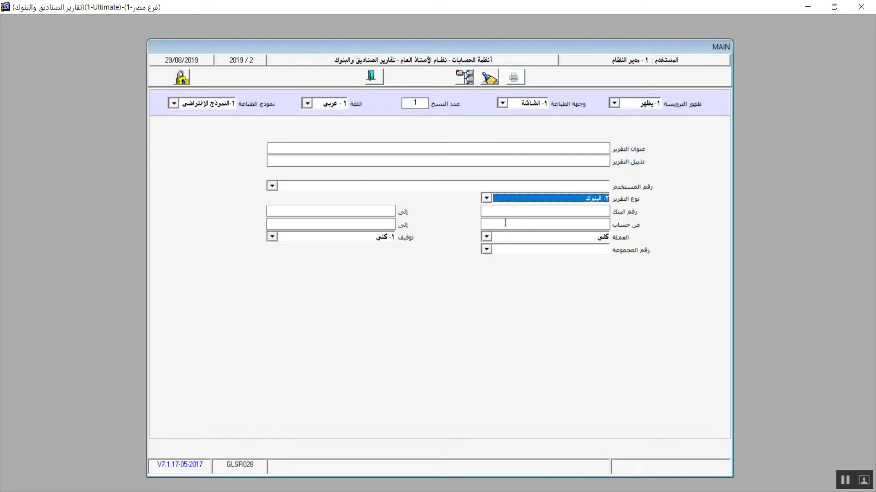
left_click(486, 237)
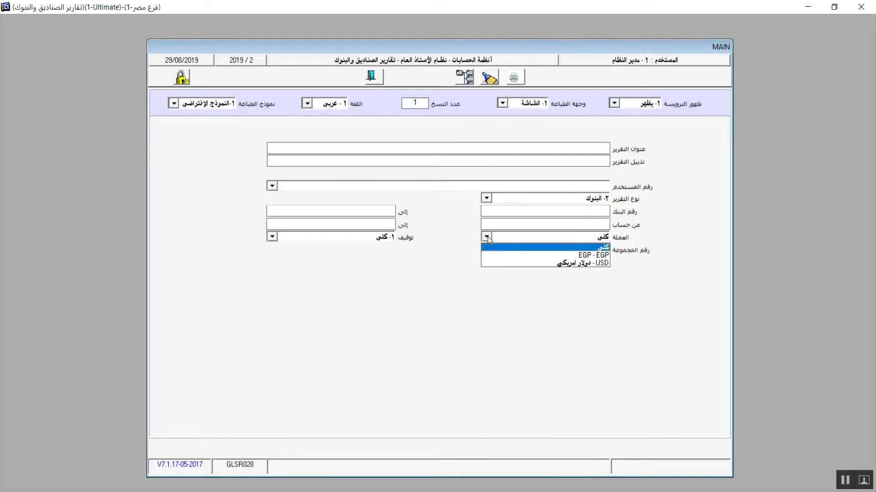
left_click(488, 236)
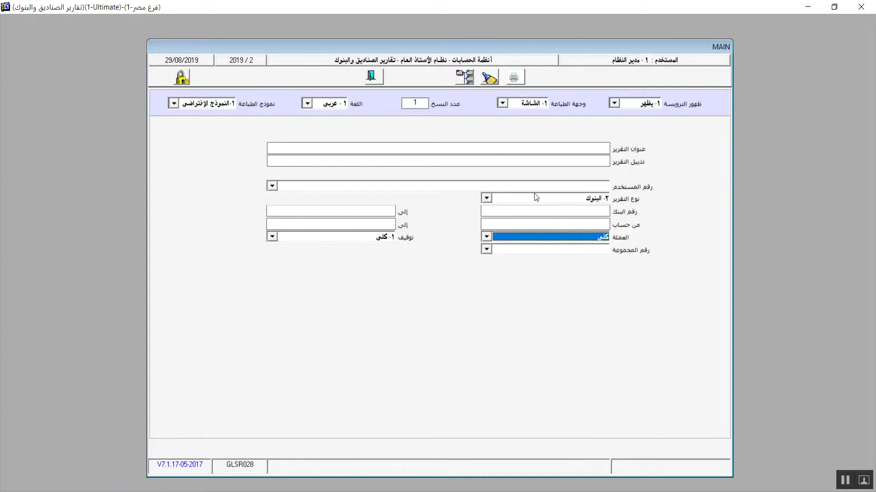
Step: Set the report type to "١- الصناديق" and check the cash box type (النوع) options, keeping "٣- قبض وصرف"
left_click(487, 200)
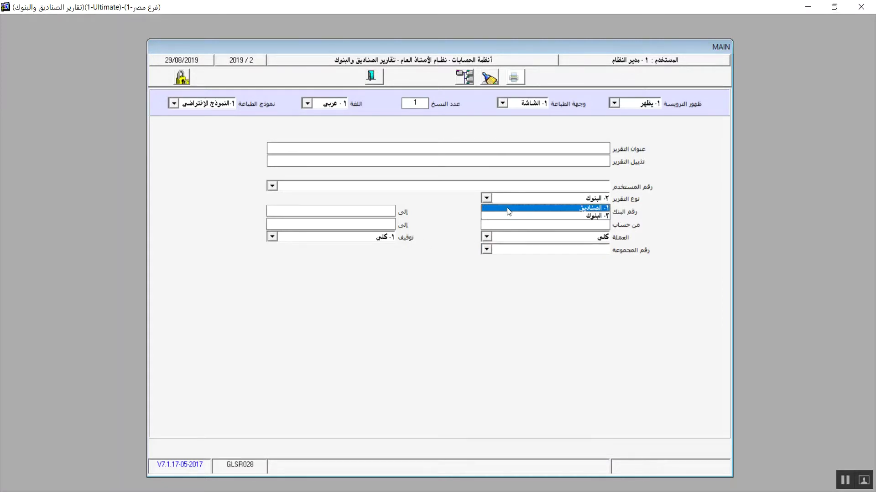
left_click(507, 207)
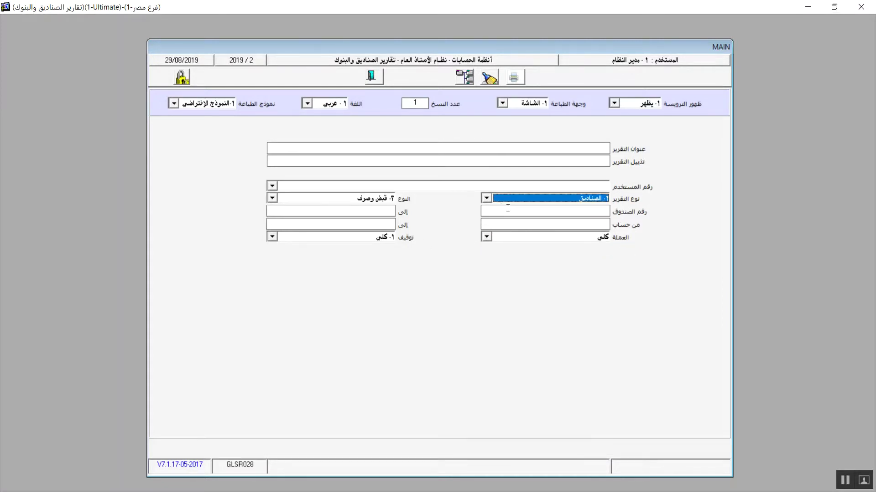
left_click(272, 198)
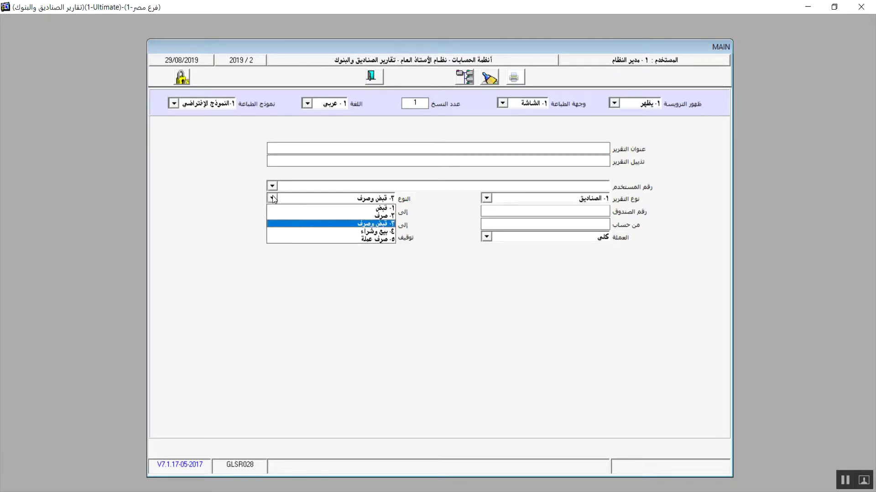
left_click(272, 198)
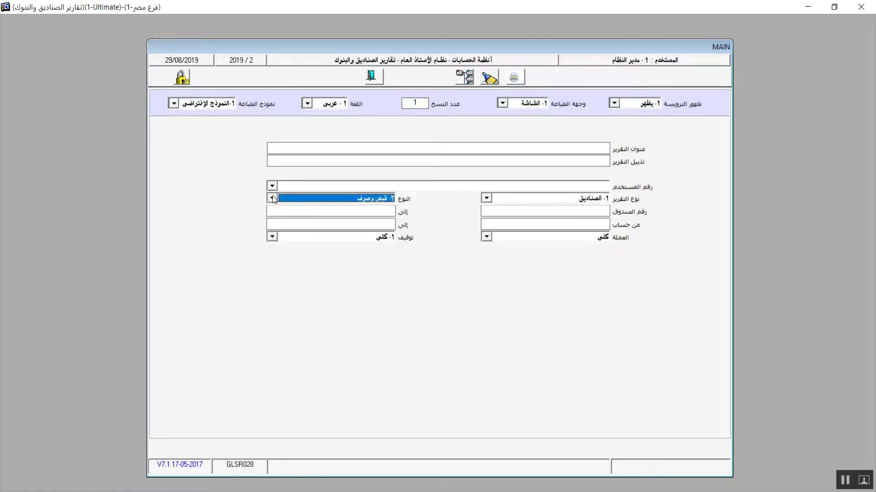
left_click(567, 223)
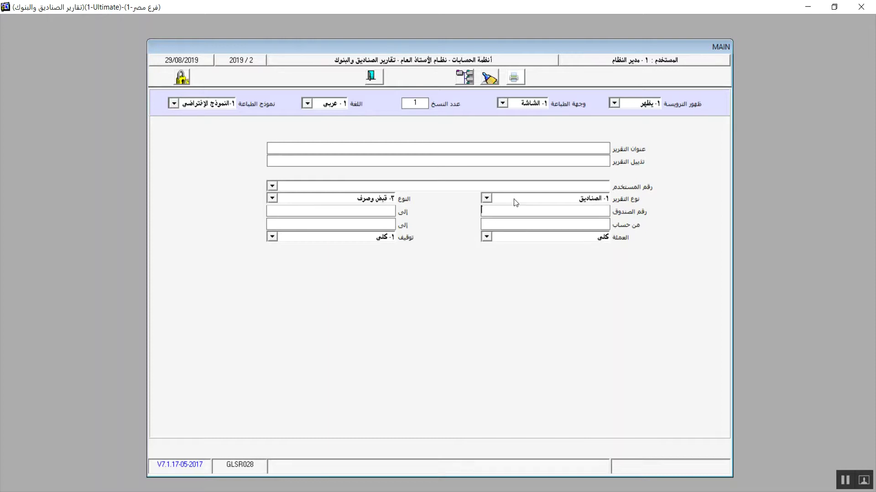
Step: Leave the cash boxes and banks reports and open the opening balances reports (تقارير الأرصدة الإفتتاحية)
left_click(372, 77)
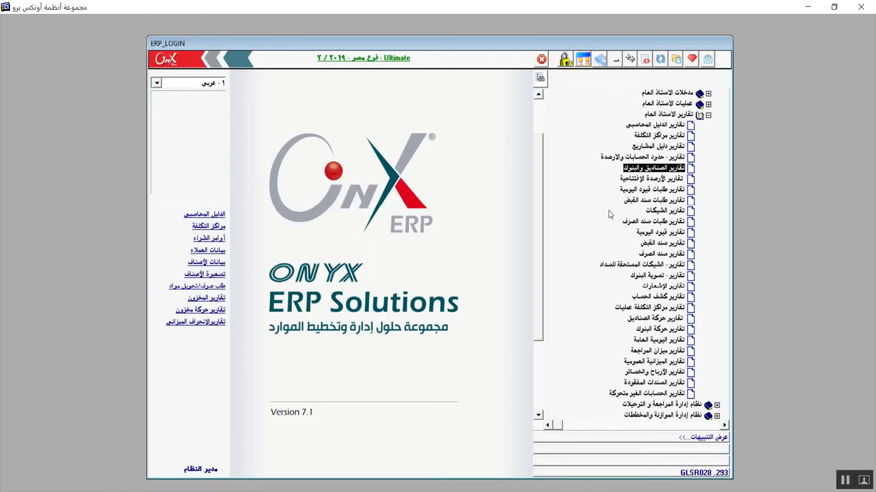
left_click(642, 180)
double_click(642, 180)
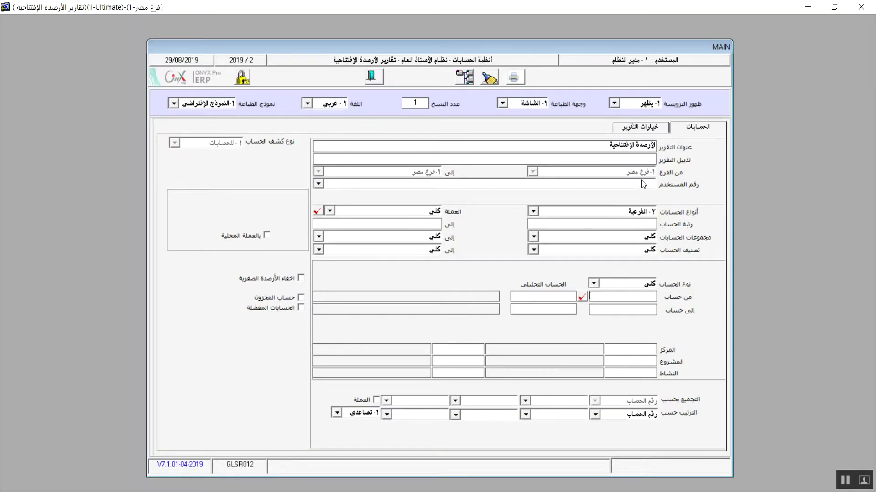
Step: Compare the opening balances report's account criteria (الحسابات) with its report options (خيارات التقرير)
left_click(661, 130)
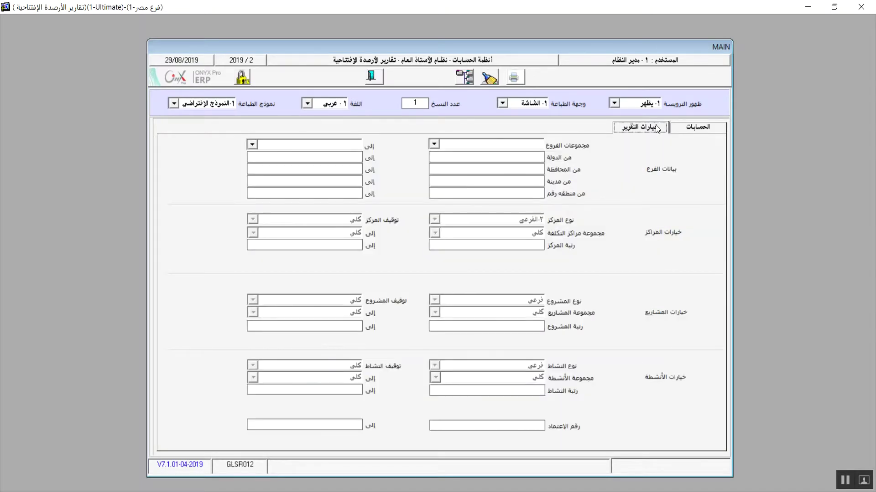
left_click(694, 127)
left_click(649, 128)
left_click(693, 128)
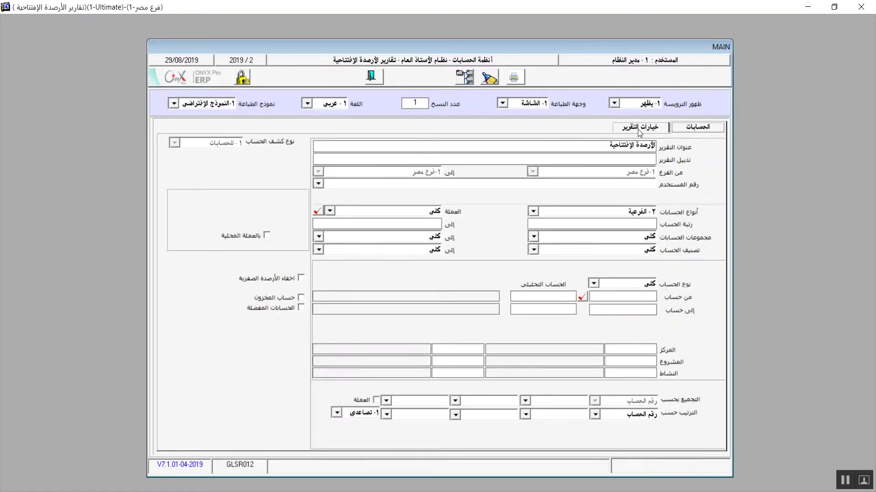
left_click(638, 129)
left_click(680, 127)
Step: Set the account types (أنواع الحسابات) to كلي and preview the opening balances report on screen
left_click(533, 211)
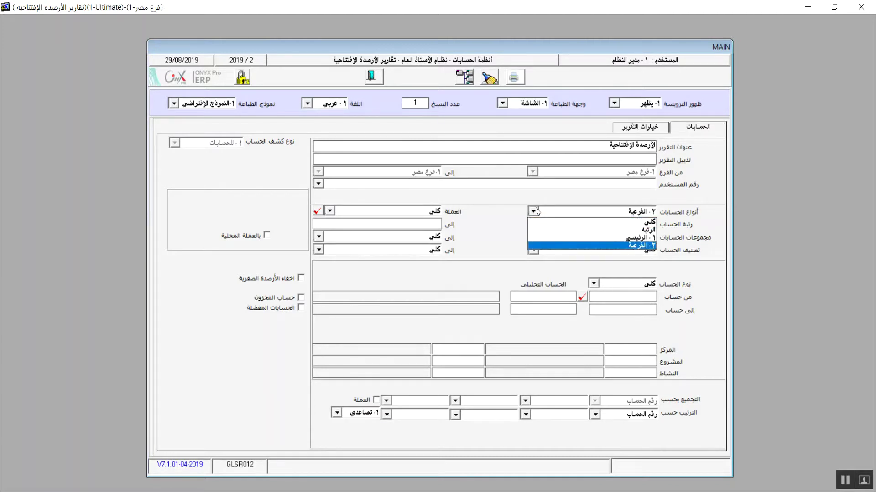
left_click(633, 220)
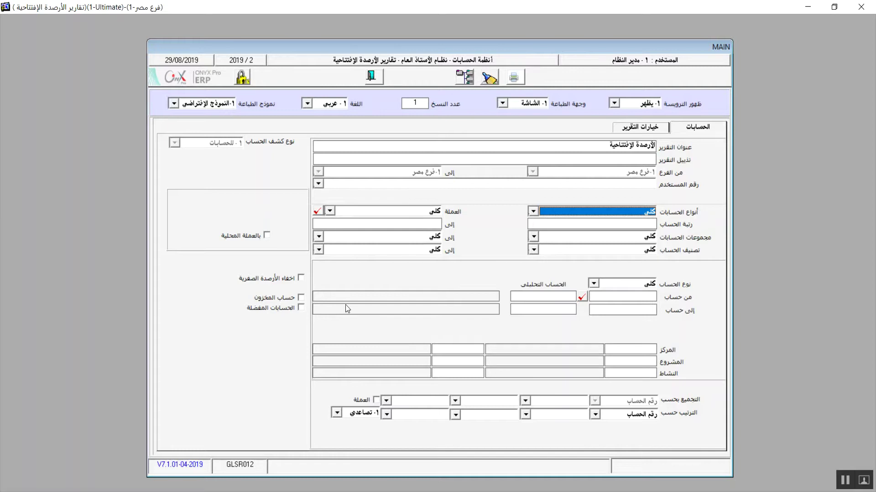
left_click(514, 77)
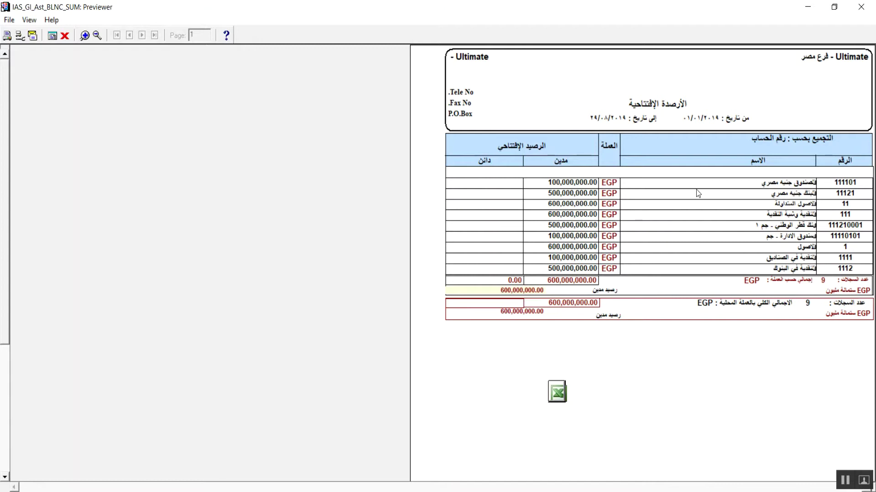
Step: Close the opening balances preview and set the period type (أنواع الفترات) to "١- شهري"
left_click(859, 8)
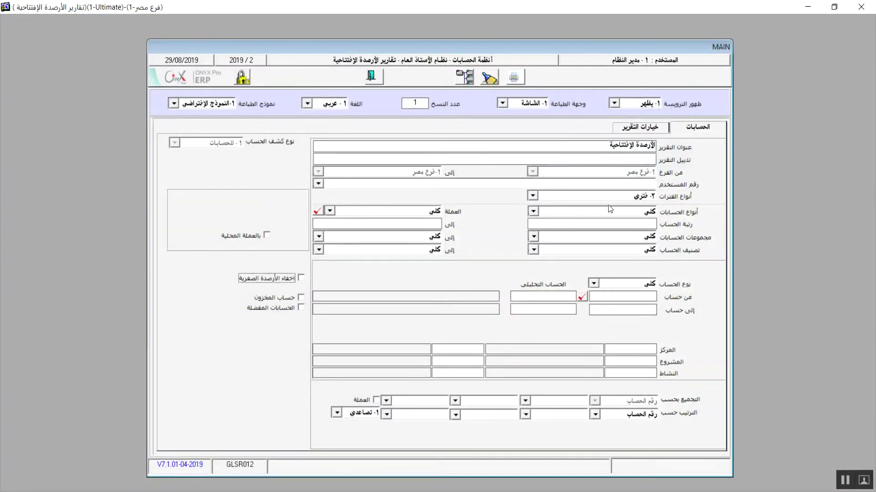
left_click(534, 196)
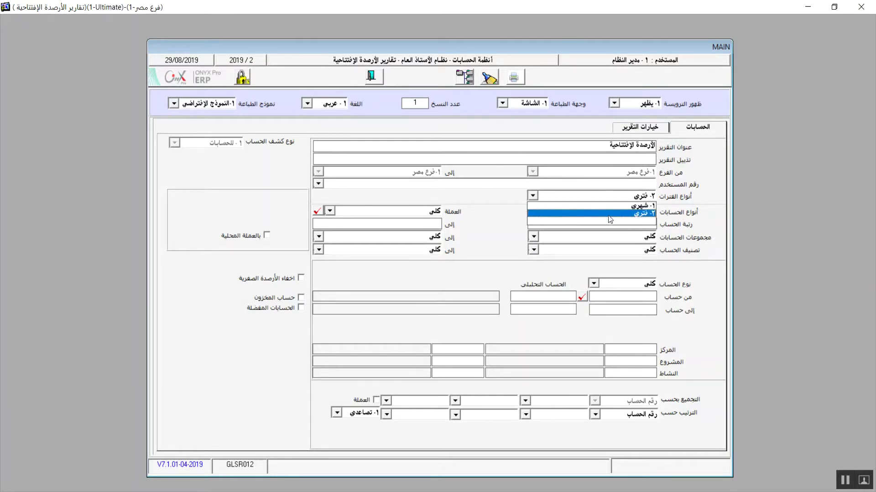
left_click(572, 221)
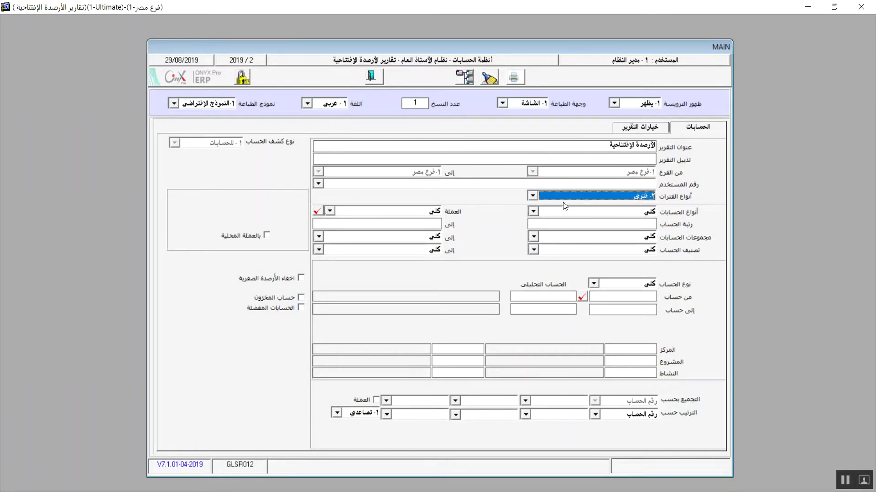
left_click(535, 194)
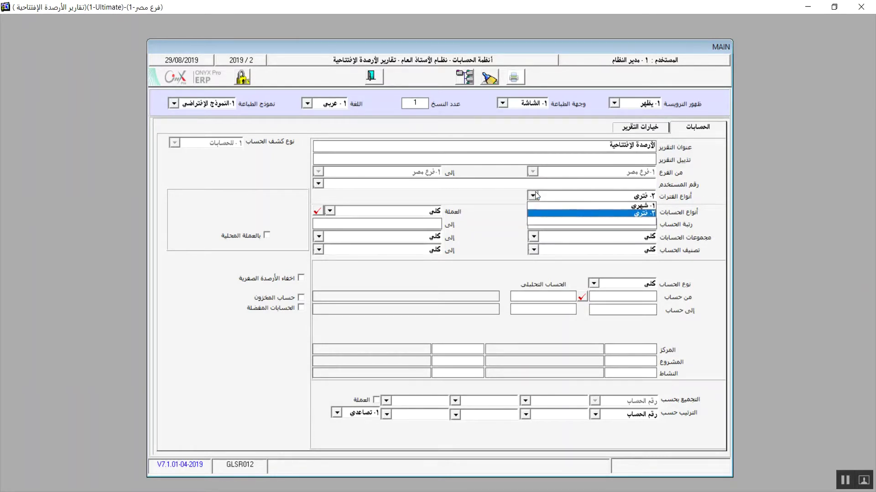
left_click(565, 206)
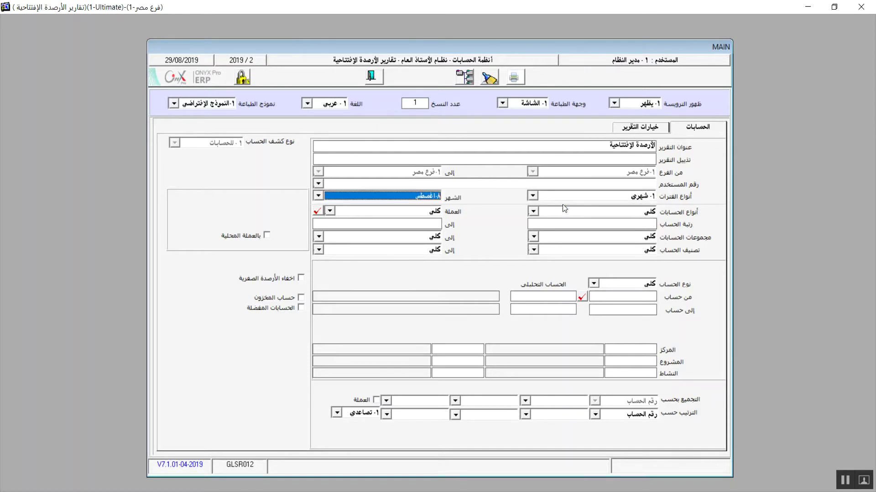
Step: Look through the month (الشهر) choices for the monthly opening balances report, trying the blank entry
left_click(317, 195)
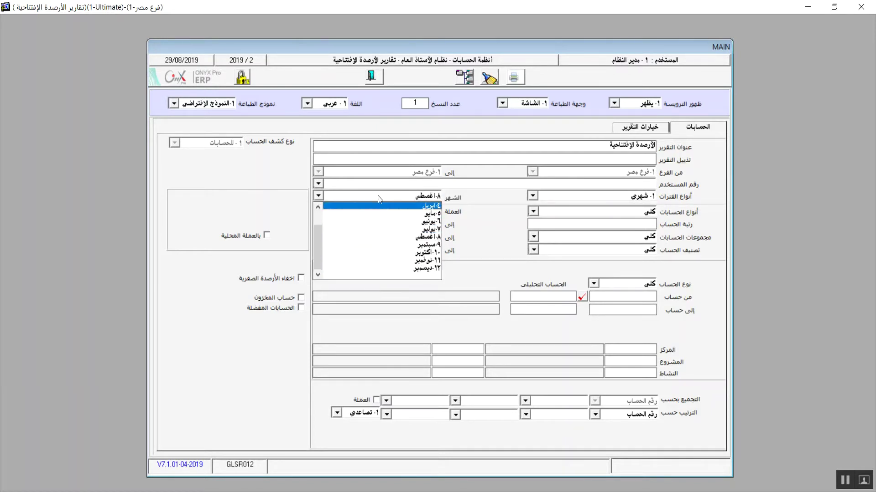
left_click(398, 277)
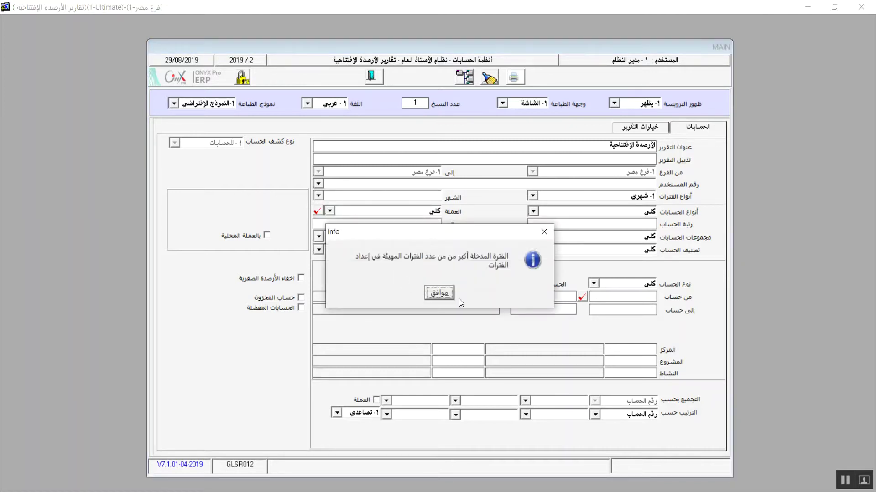
left_click(446, 297)
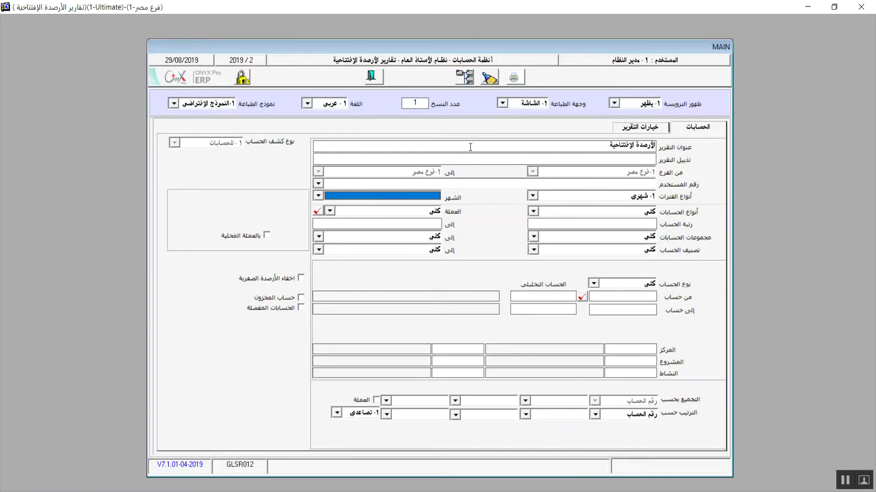
Step: Leave the opening balances reports and open the journal entry requests reports (تقارير طلبات قيود اليومية)
left_click(371, 76)
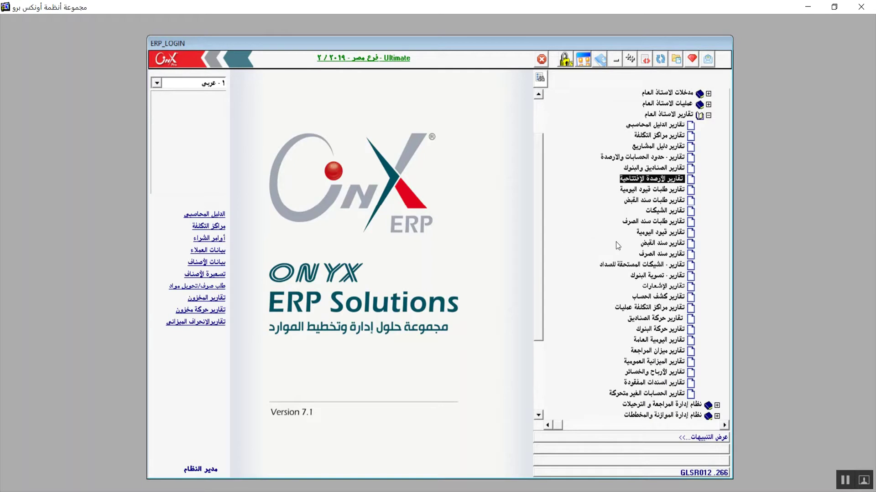
double_click(663, 190)
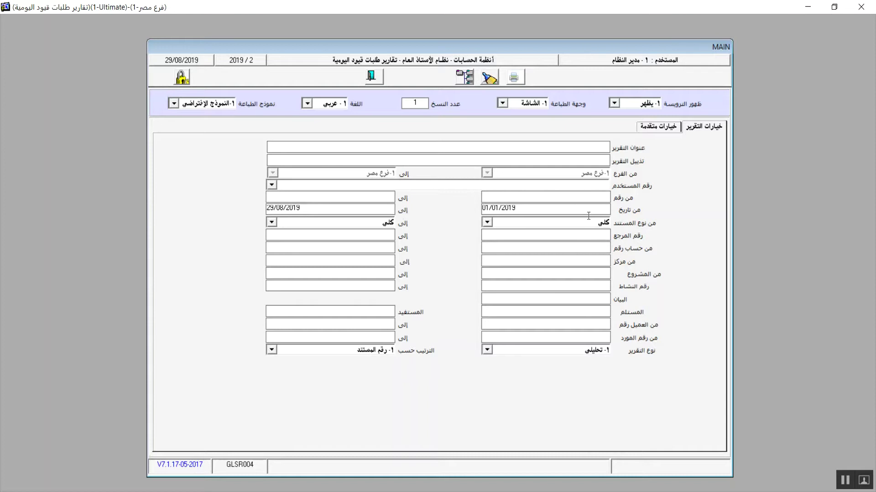
left_click(847, 480)
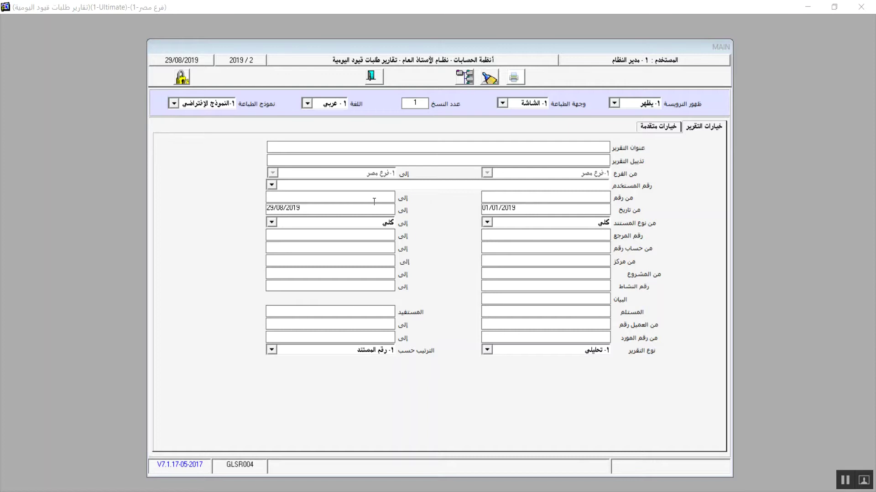
Step: Check the starting document type (من نوع المستند) options, keeping كلي
left_click(486, 222)
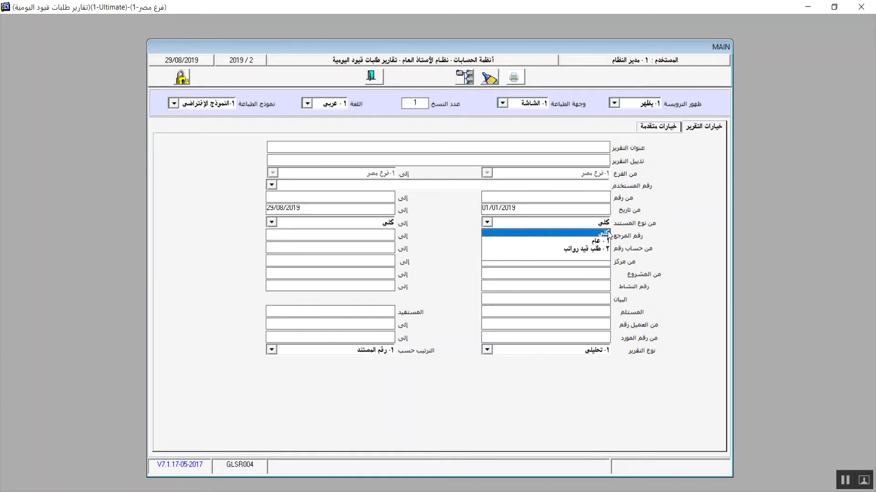
left_click(608, 233)
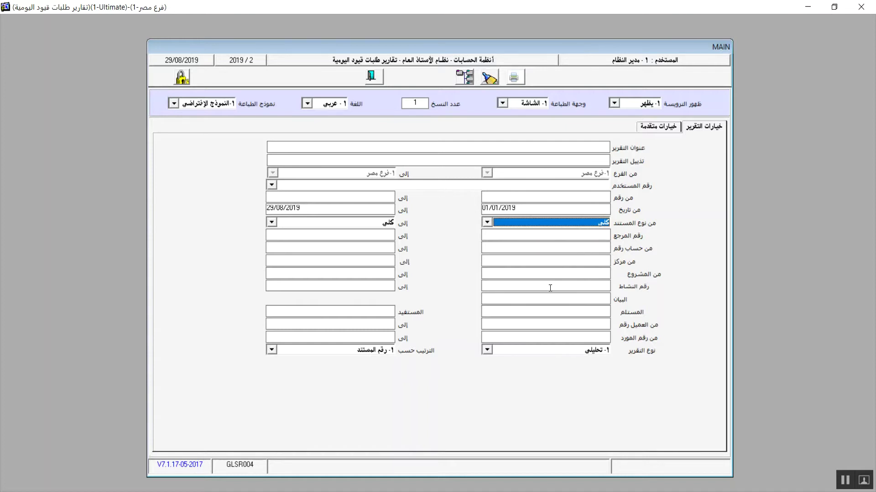
left_click(579, 338)
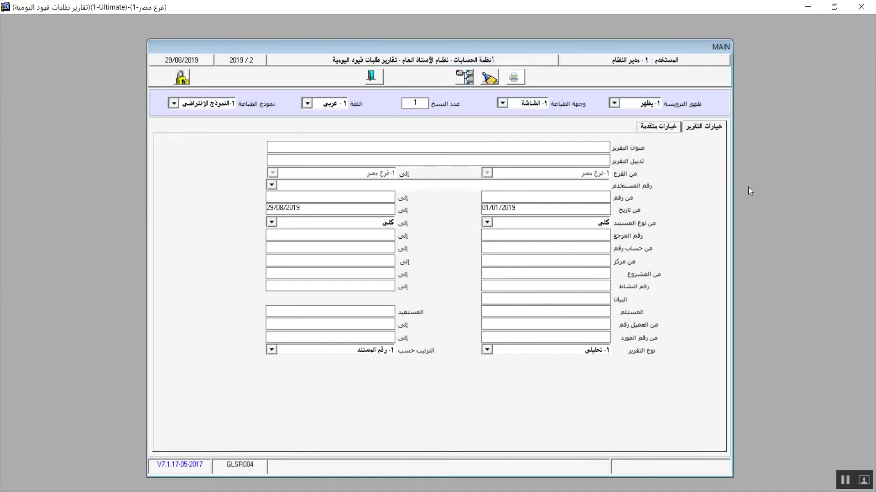
left_click(605, 301)
Step: Check the report type (نوع التقرير) options, keeping "١- تحليلي"
left_click(487, 350)
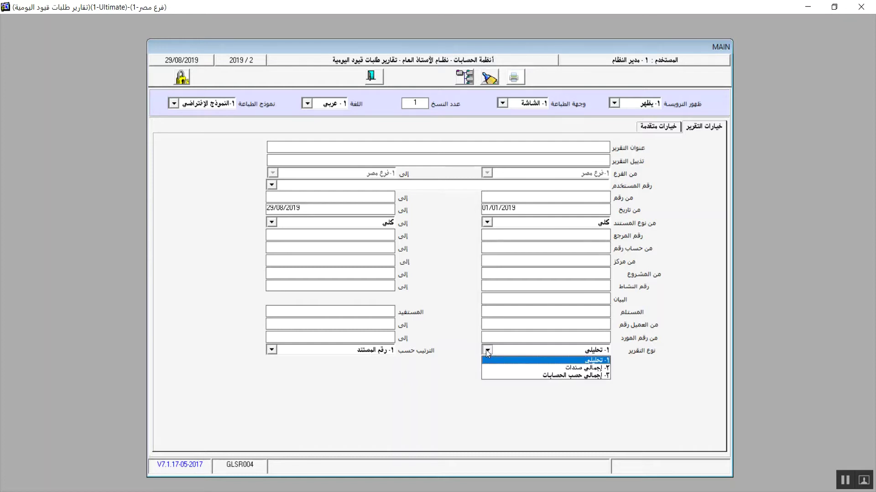
left_click(486, 350)
left_click(486, 350)
left_click(486, 350)
left_click(487, 350)
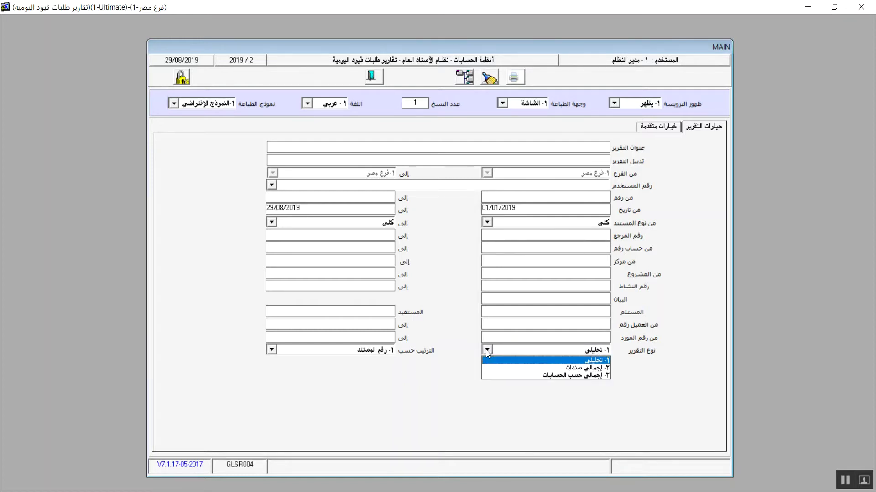
left_click(595, 359)
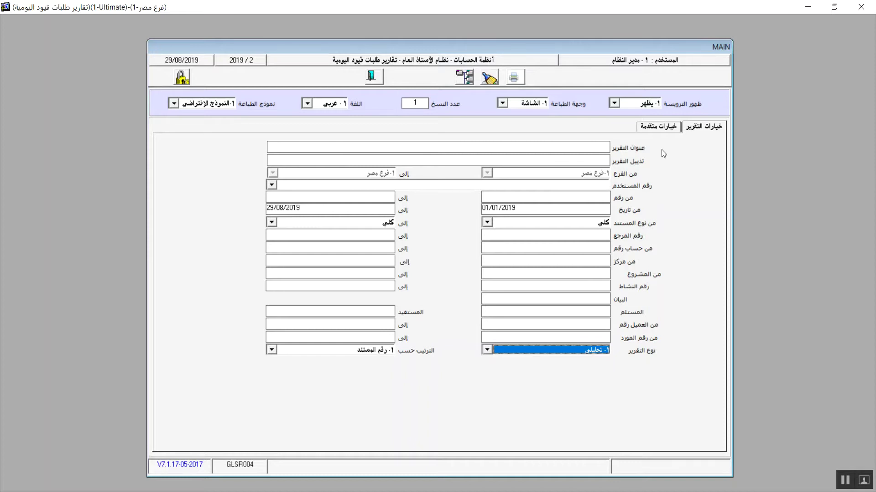
Step: Show the advanced options (خيارات متقدمة) and check the recurring entry (قيد دوري) and suspension (تعليق) choices, keeping both at كلي
left_click(661, 128)
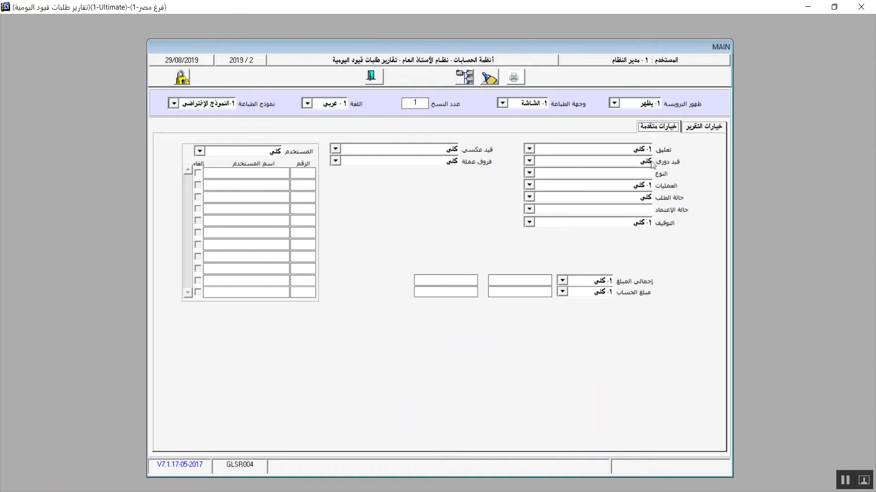
left_click(530, 161)
left_click(529, 162)
left_click(530, 161)
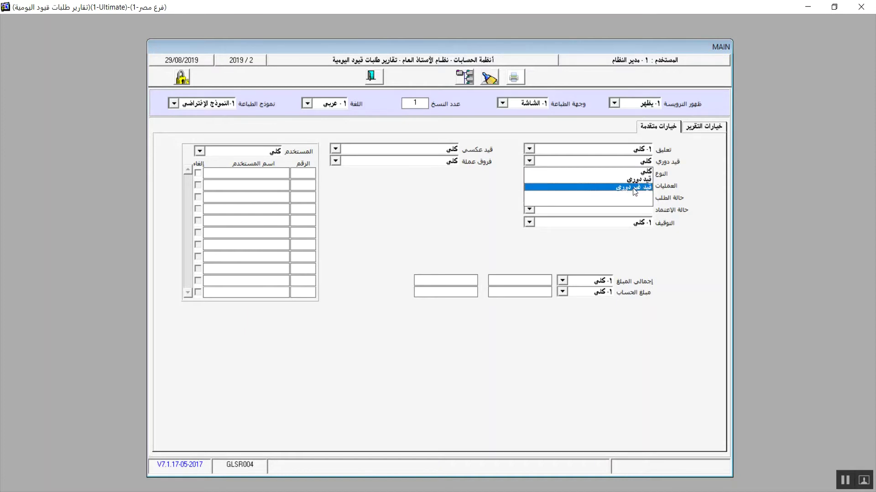
left_click(646, 171)
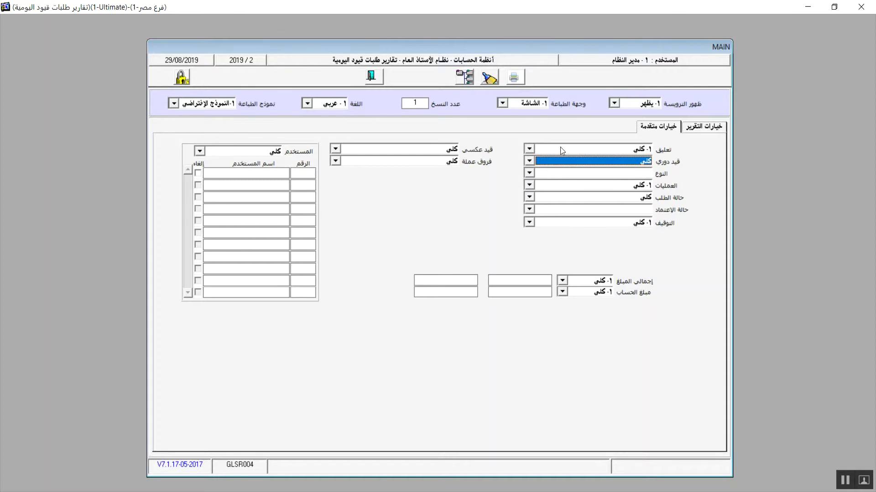
left_click(530, 148)
left_click(530, 148)
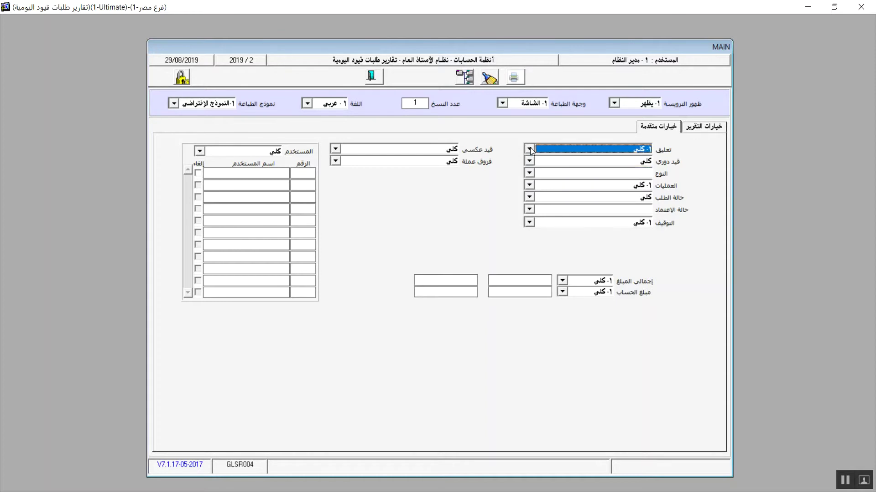
Step: Check the reversing entry (قيد عكسي) and currency differences (فروق عملة) options, keeping both at كلي
left_click(335, 149)
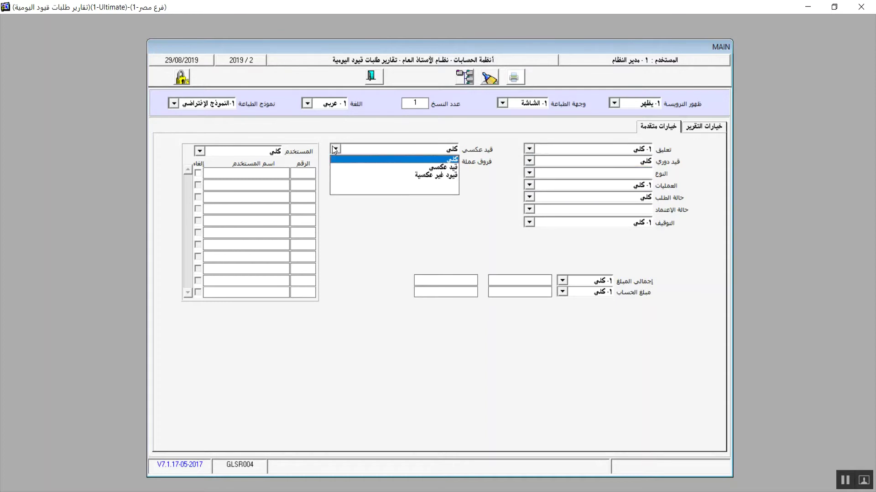
left_click(333, 148)
left_click(336, 162)
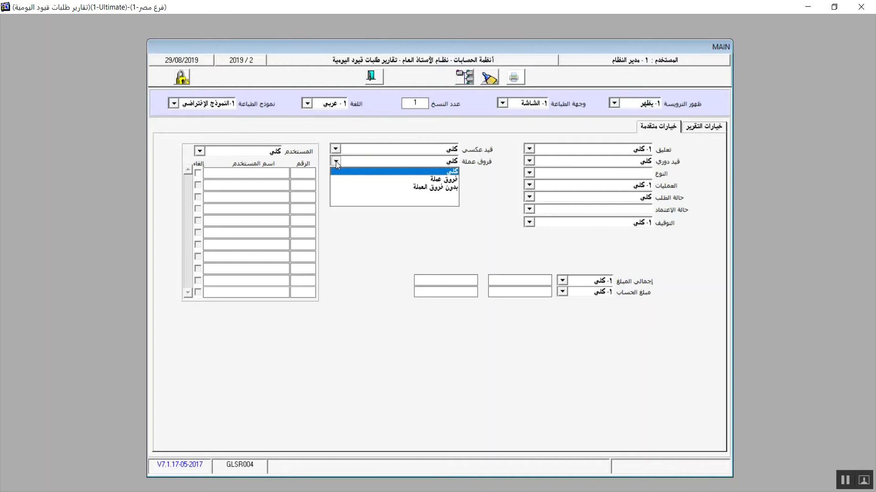
left_click(336, 162)
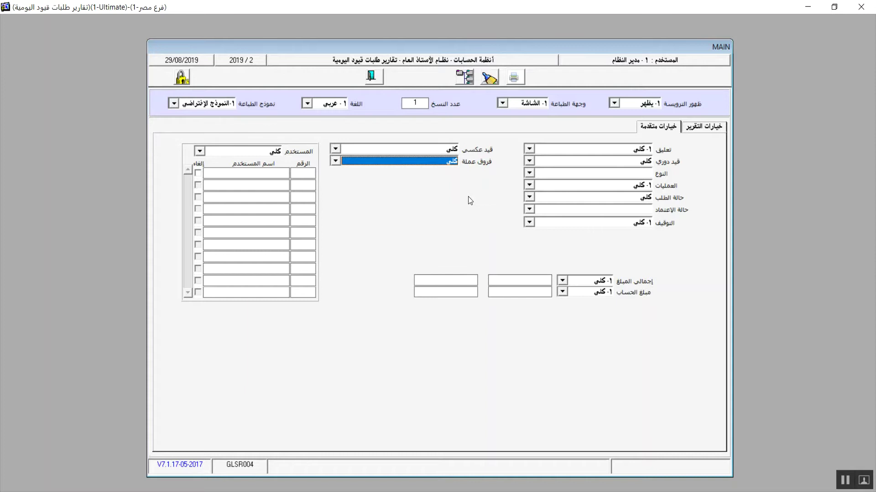
Step: Try the user filter (المستخدم) with المستخدم المدخل, toggle some of the listed users, and return the filter to كلي
left_click(200, 151)
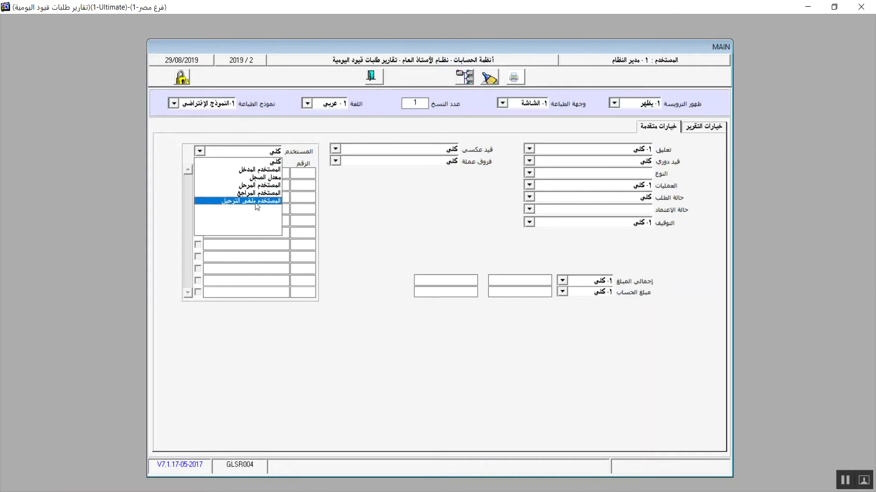
left_click(256, 169)
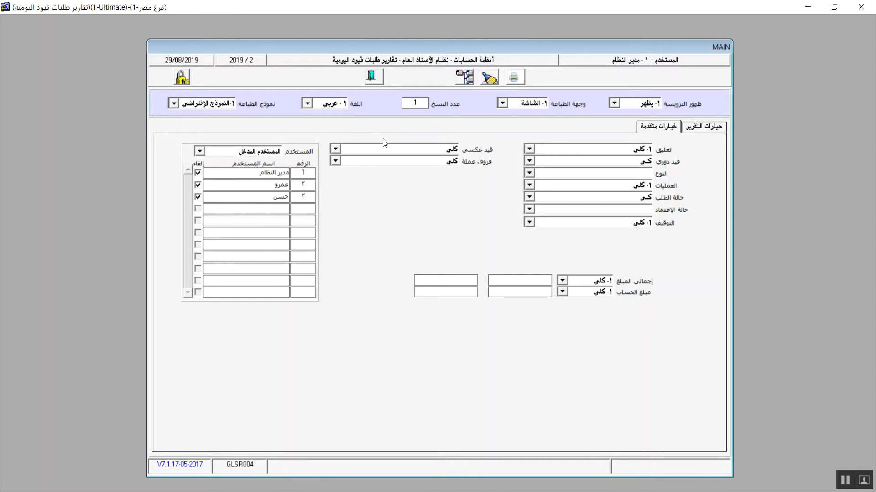
left_click(198, 197)
left_click(199, 186)
left_click(198, 197)
left_click(199, 151)
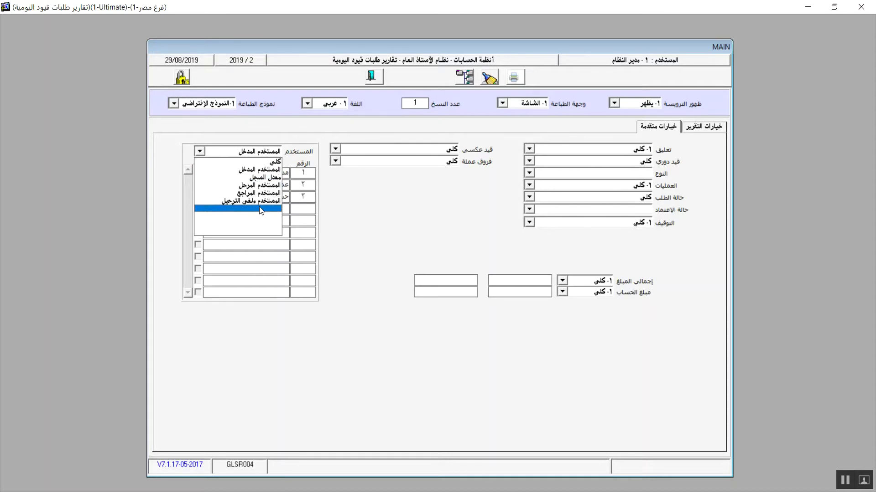
left_click(271, 162)
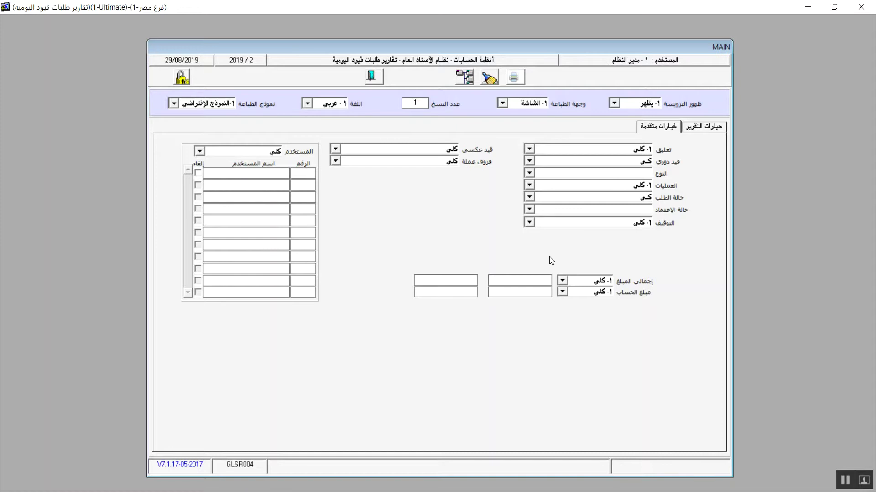
Step: Check the approval status (حالة الإعتماد) options, leaving it blank, and preview the journal entry requests report on screen
left_click(530, 210)
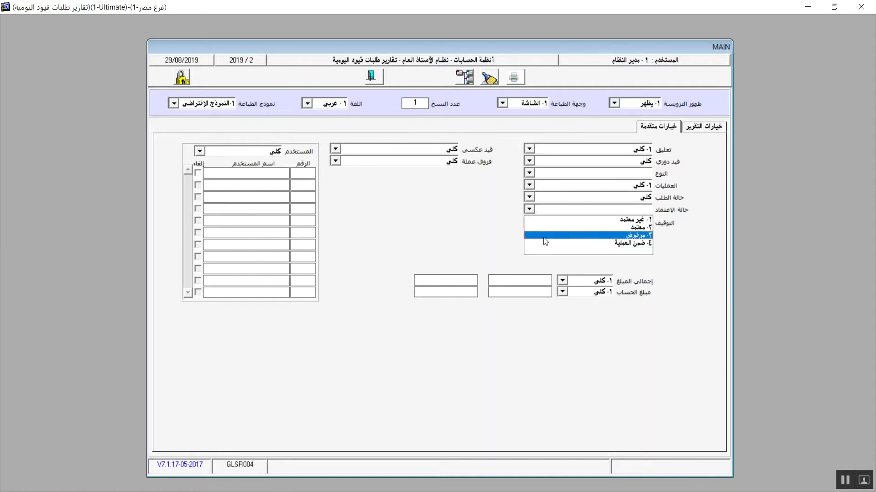
left_click(551, 253)
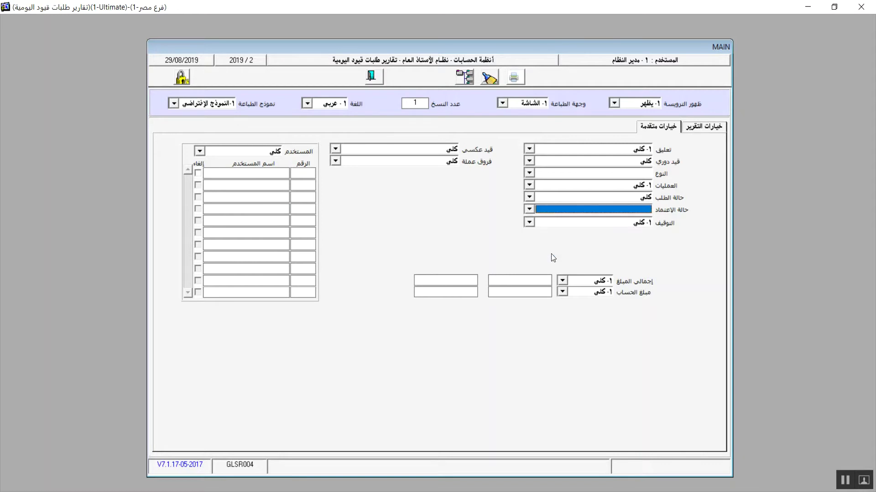
left_click(696, 127)
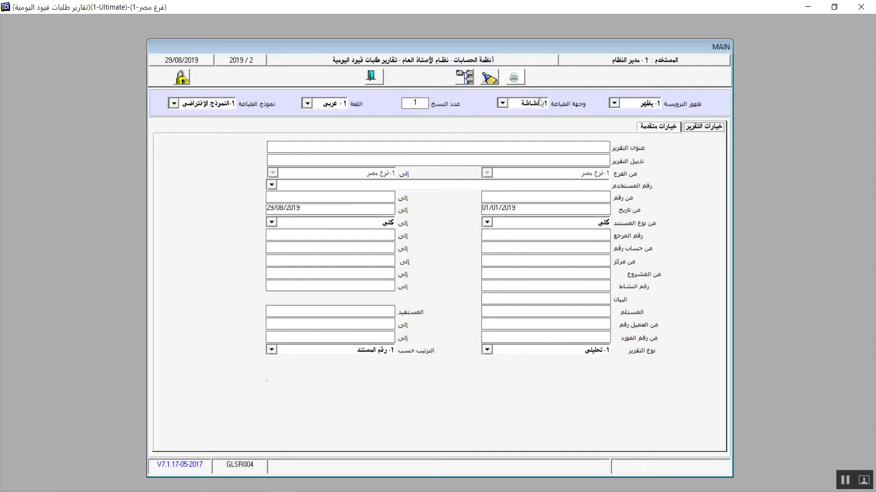
left_click(520, 78)
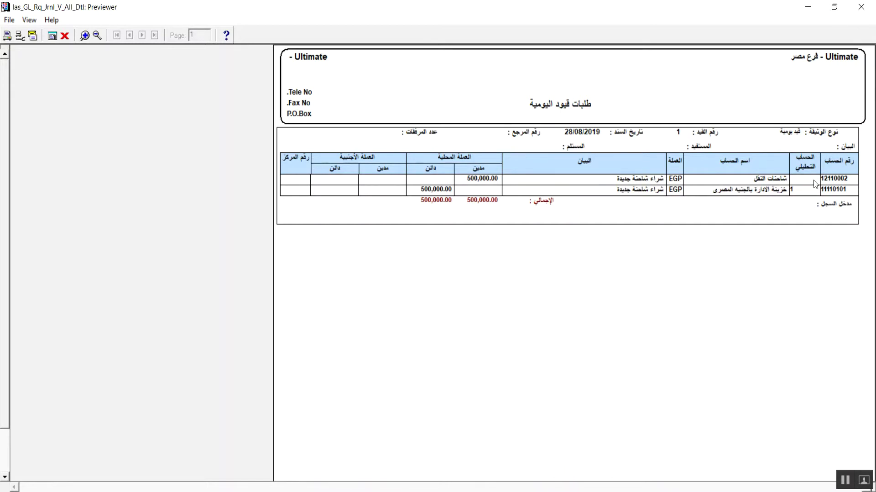
Step: Close the detailed preview, set the report type (نوع التقرير) to إجمالي سندات, and preview the journal entry requests on screen
left_click(860, 6)
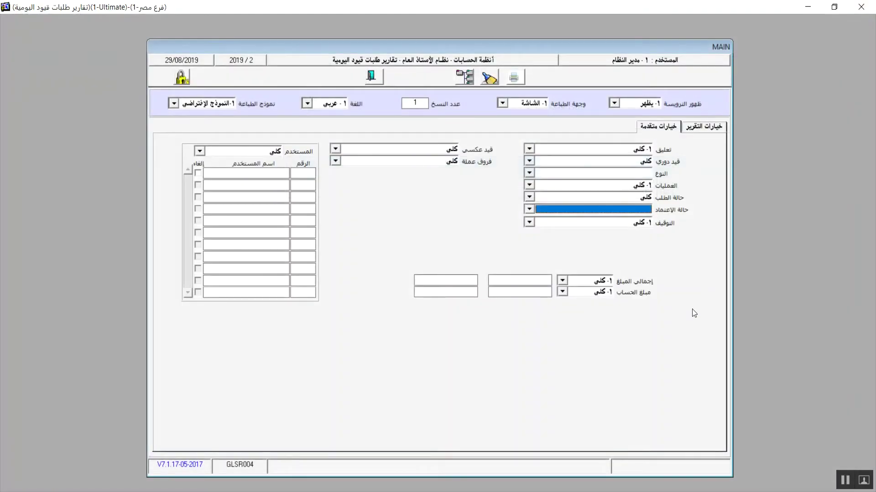
left_click(705, 129)
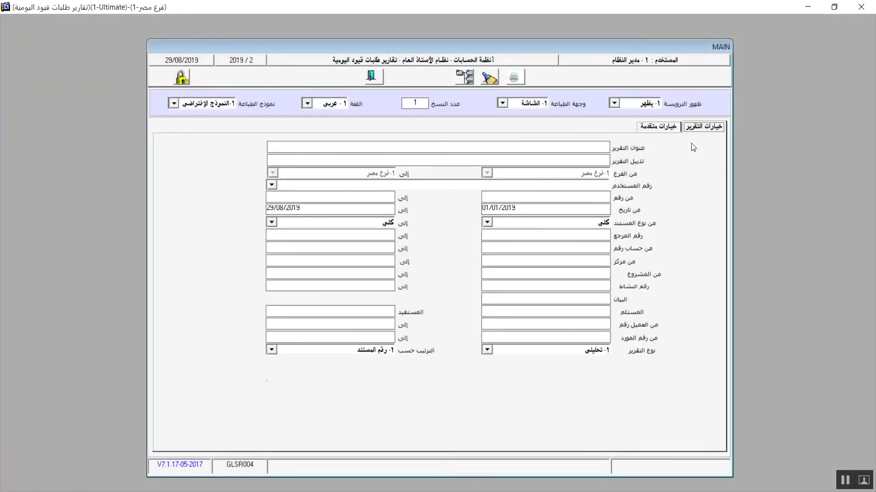
left_click(486, 351)
left_click(505, 369)
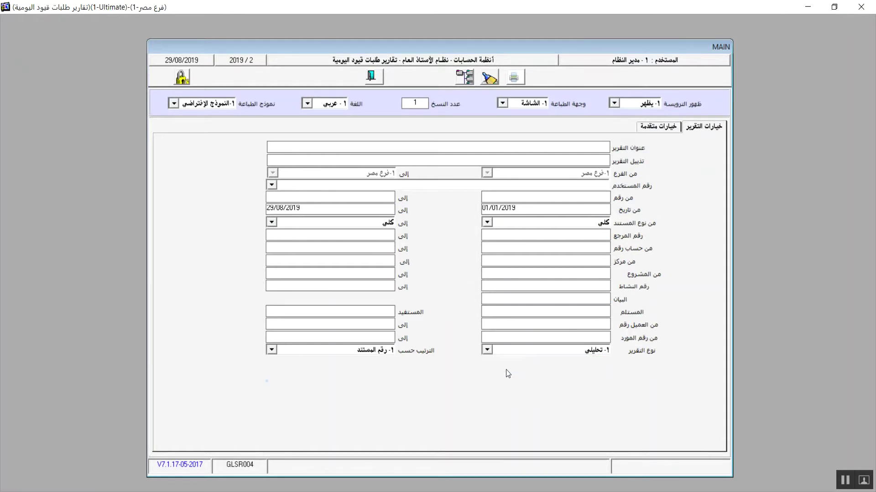
left_click(514, 78)
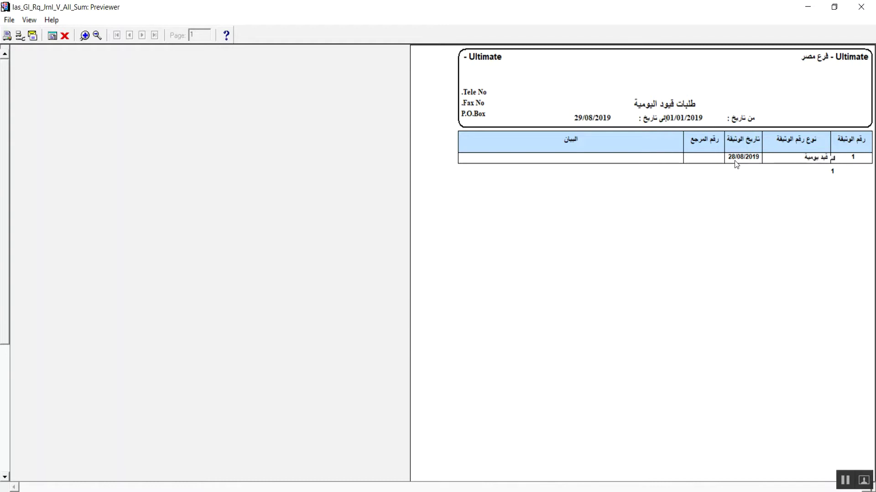
Step: View the details of document 1 from the summary in a maximized preview, and leave the journal entry requests report
left_click(834, 158)
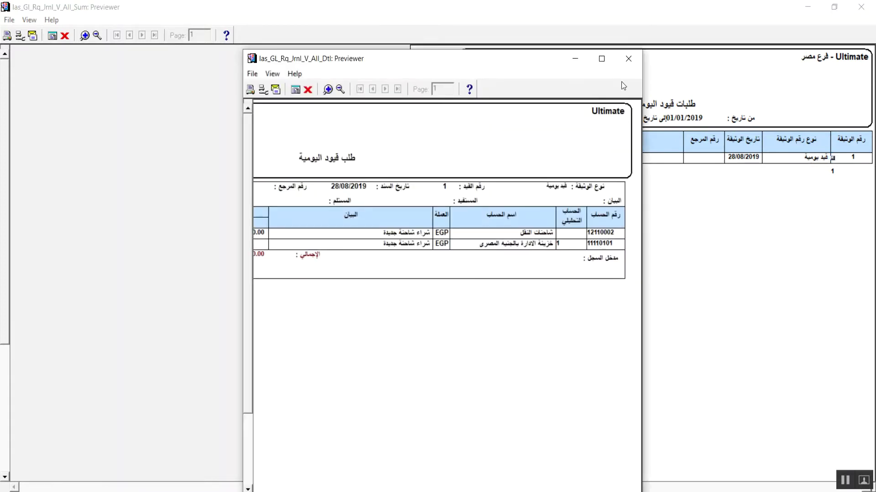
left_click(601, 58)
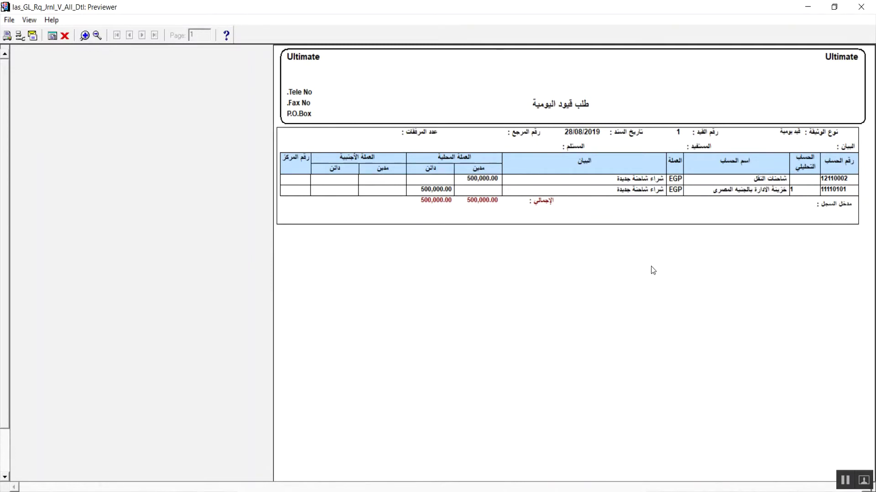
left_click(864, 7)
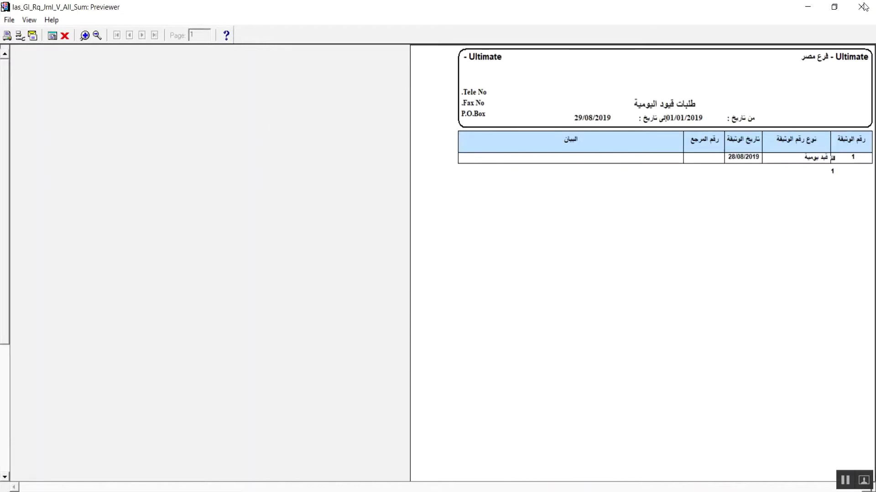
left_click(863, 6)
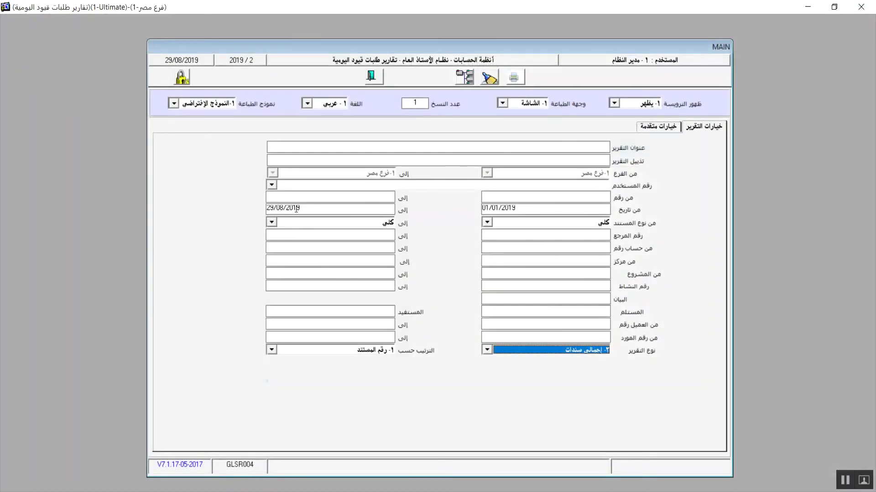
left_click(372, 81)
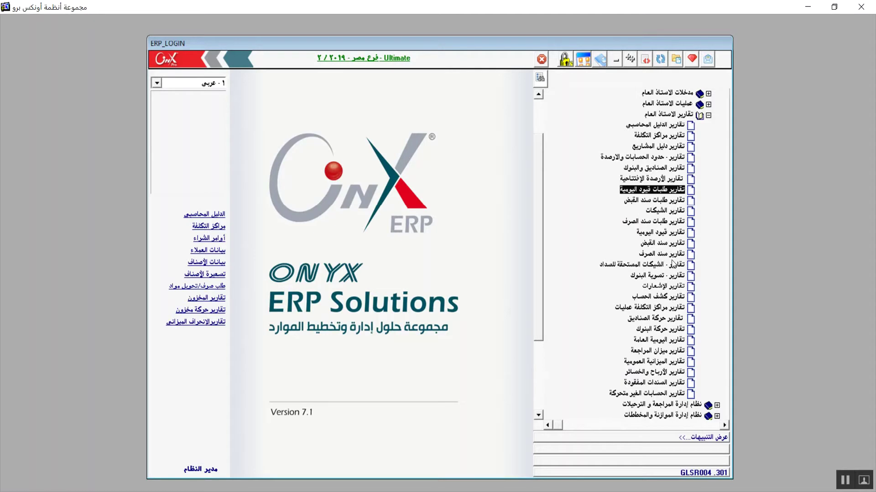
Step: Open the checks report (تقارير الشيكات), set the bank number range from 1 to 1, and preview it on screen
double_click(662, 211)
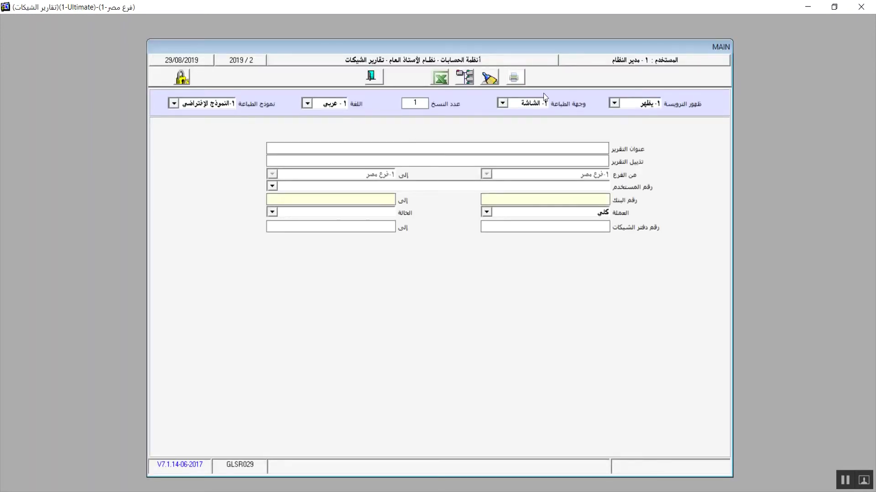
left_click(514, 80)
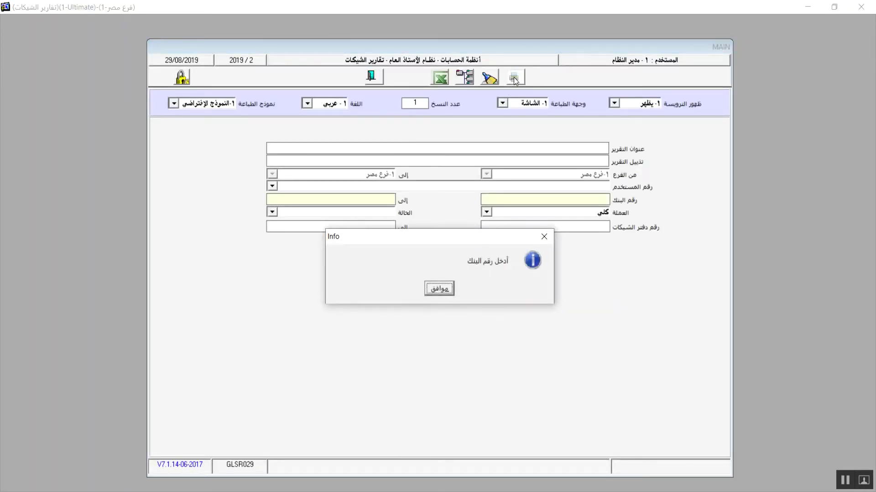
left_click(438, 289)
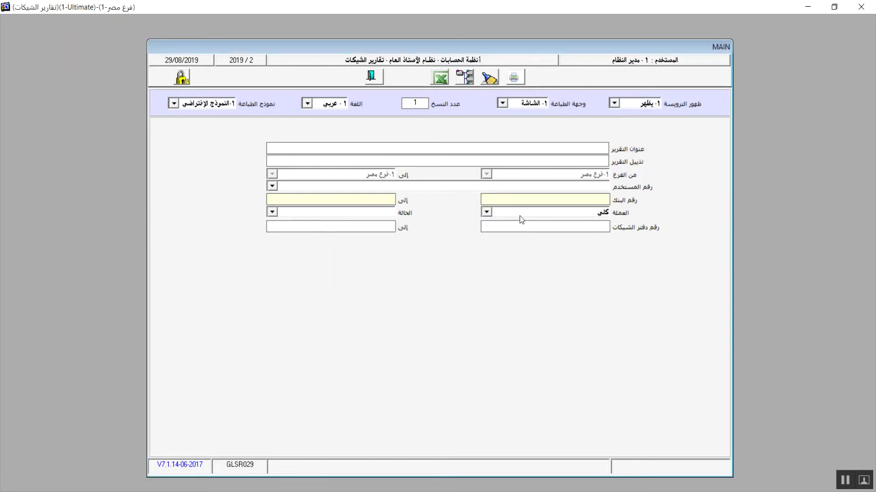
type("11")
left_click(513, 74)
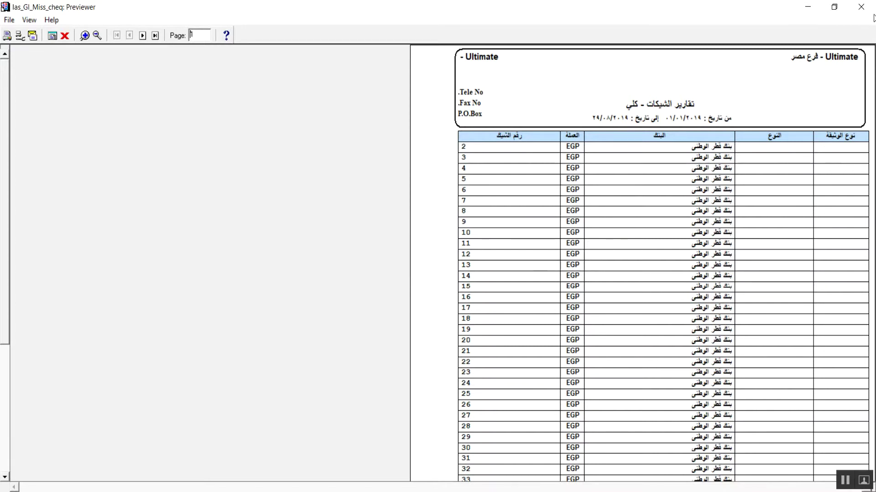
left_click(861, 7)
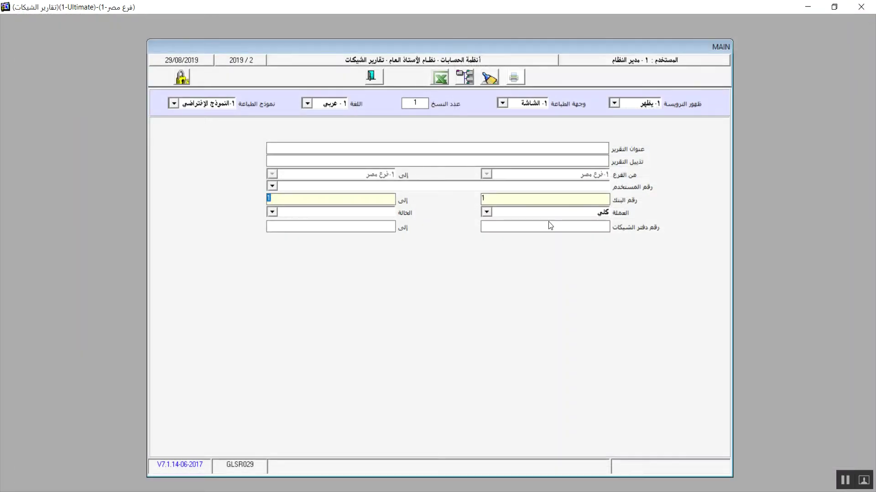
Step: Set the check status (الحالة) to مستخدم, preview the used checks on screen, and leave the checks report
left_click(273, 212)
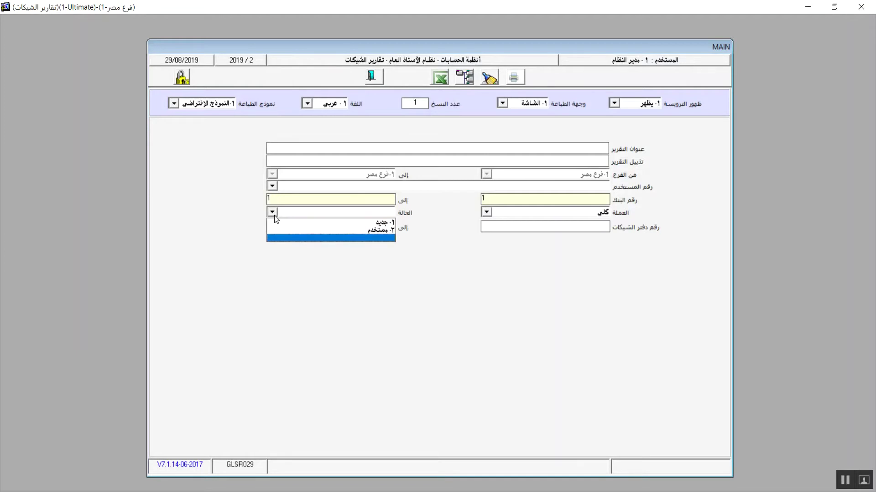
left_click(338, 228)
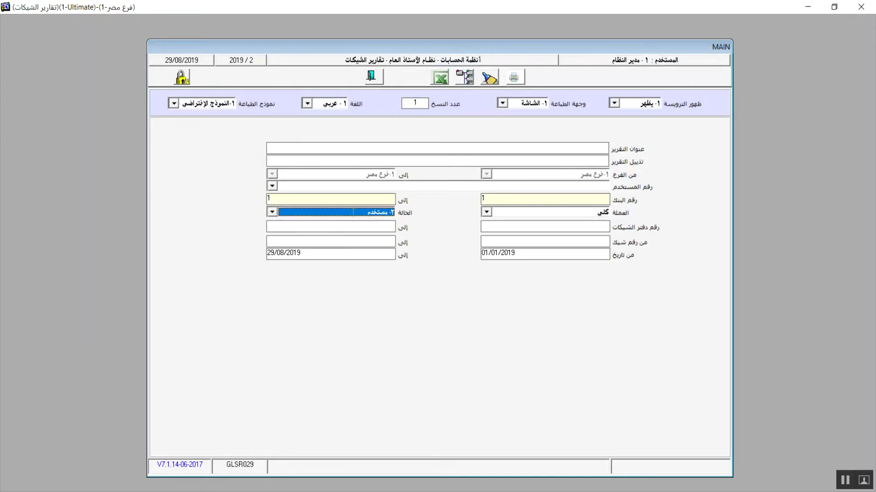
left_click(514, 77)
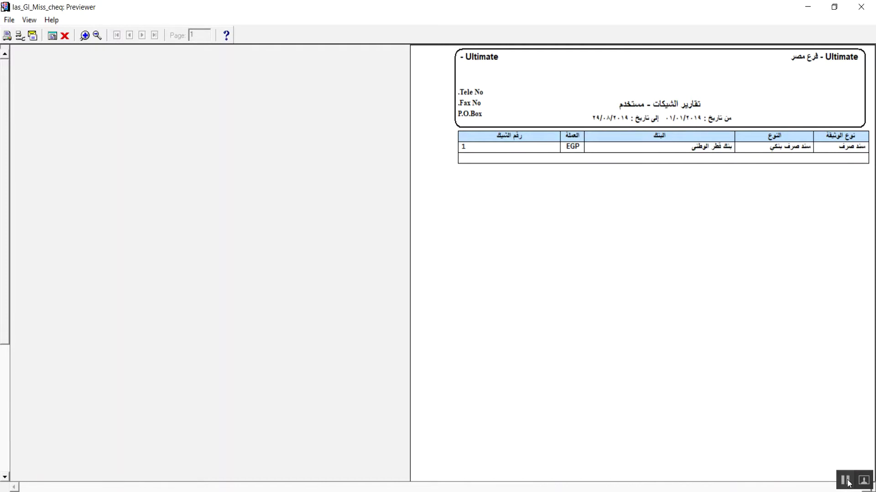
left_click(860, 9)
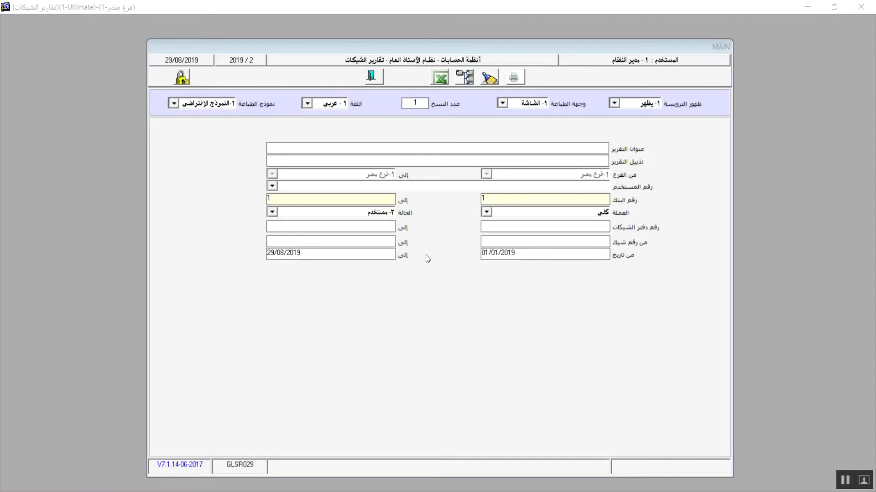
left_click(370, 77)
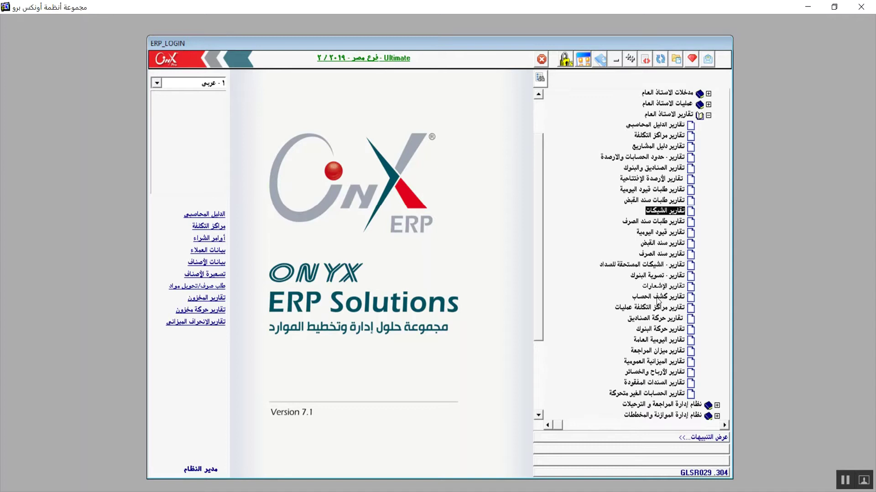
Step: Open the account statement report (تقارير كشف الحساب) and look through its account options (خيارات الحسابات) and report options (خيارات التقرير)
left_click(657, 297)
double_click(658, 297)
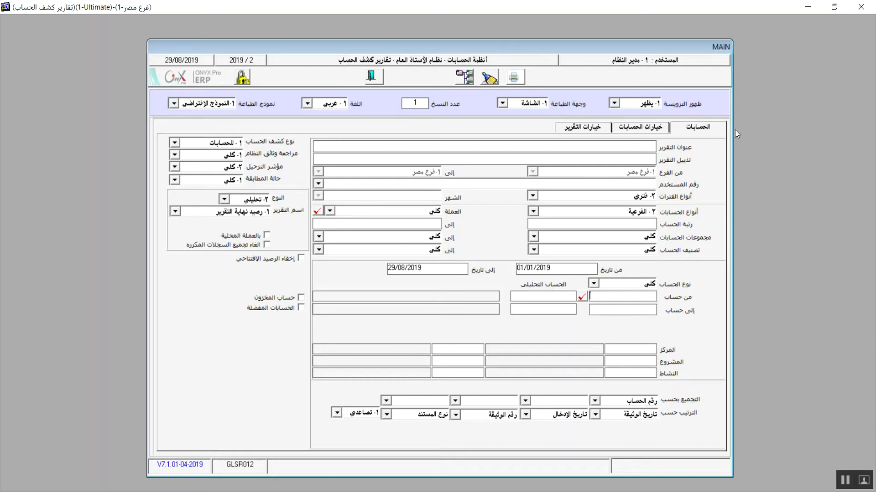
left_click(657, 130)
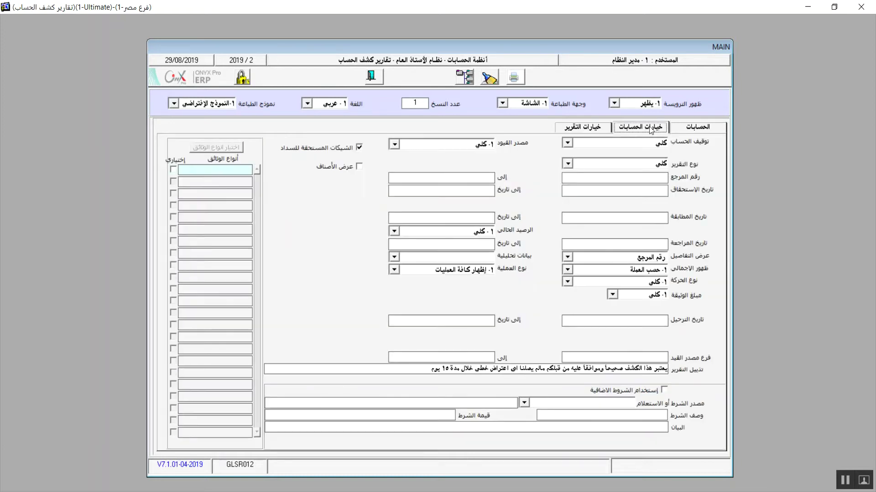
left_click(592, 128)
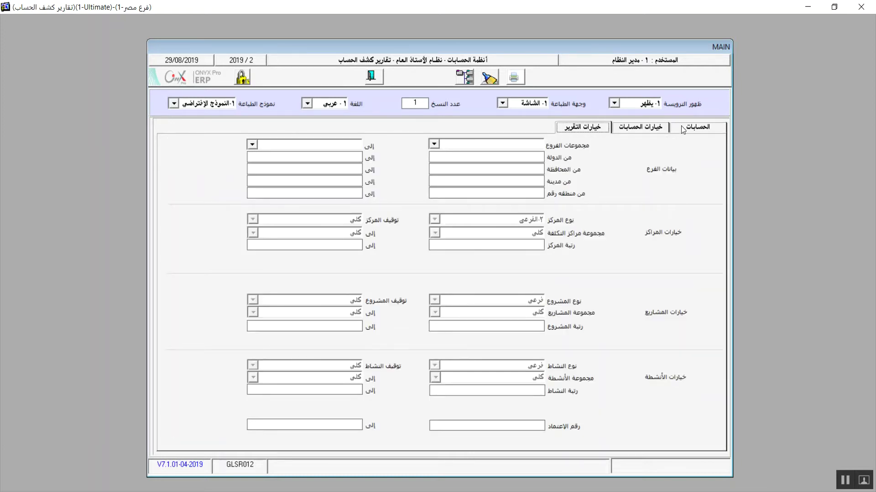
left_click(683, 126)
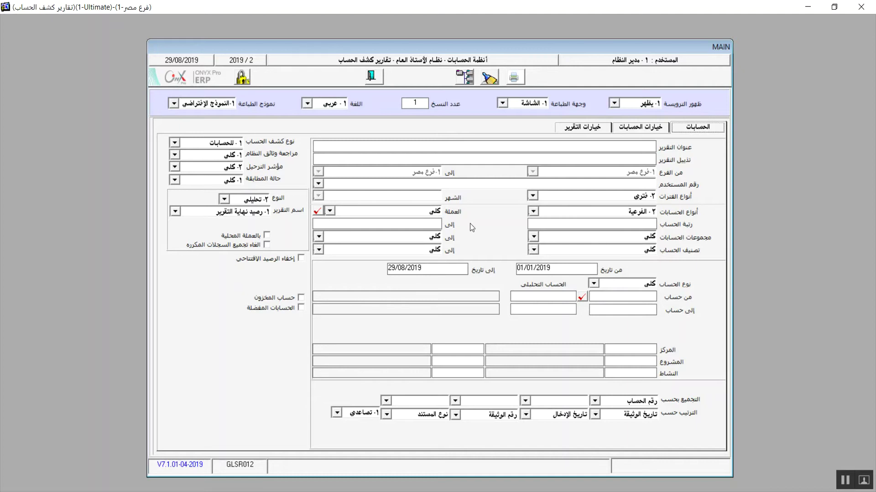
Step: Check the statement type (نوع كشف الحساب) and document review (مراجعة وثائق النظام) choices, keeping للحسابات and كلي
left_click(174, 142)
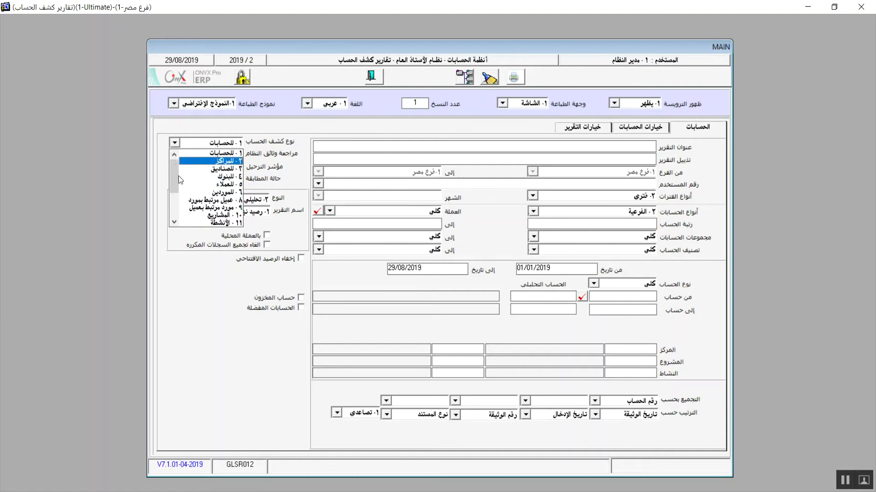
mouse_move(179, 176)
left_mouse_down()
mouse_move(181, 201)
mouse_move(180, 163)
left_mouse_up()
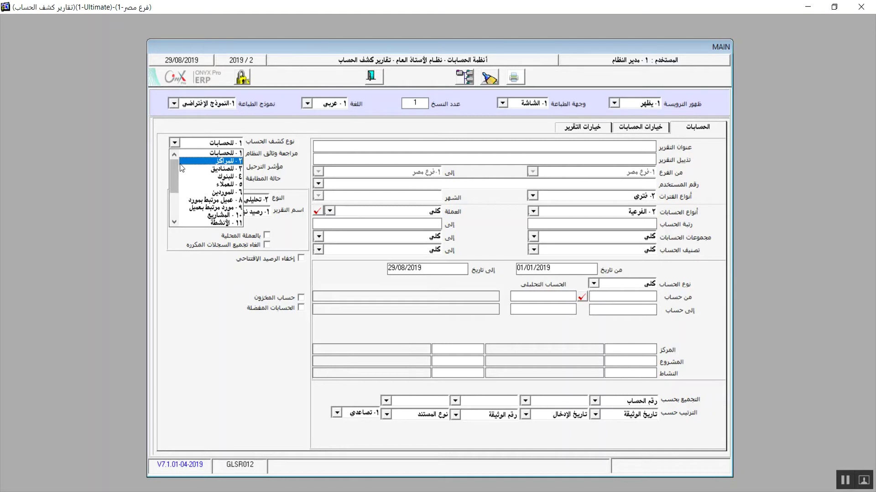
left_click(221, 153)
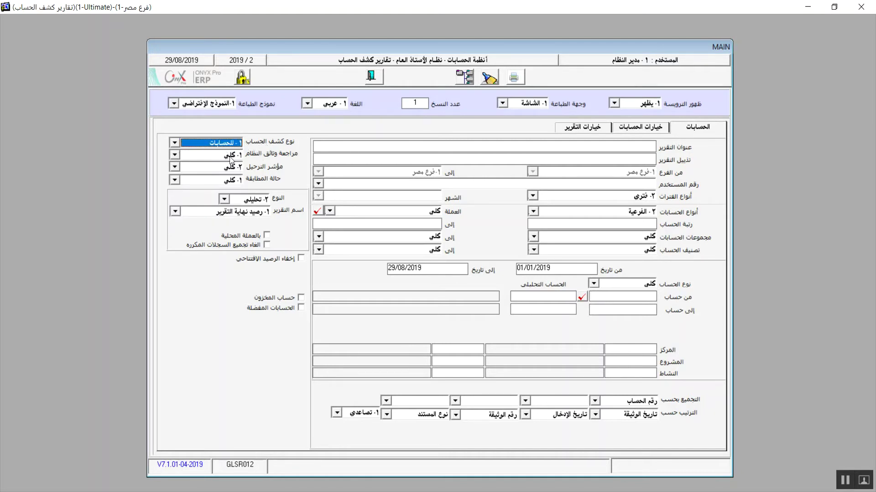
left_click(174, 155)
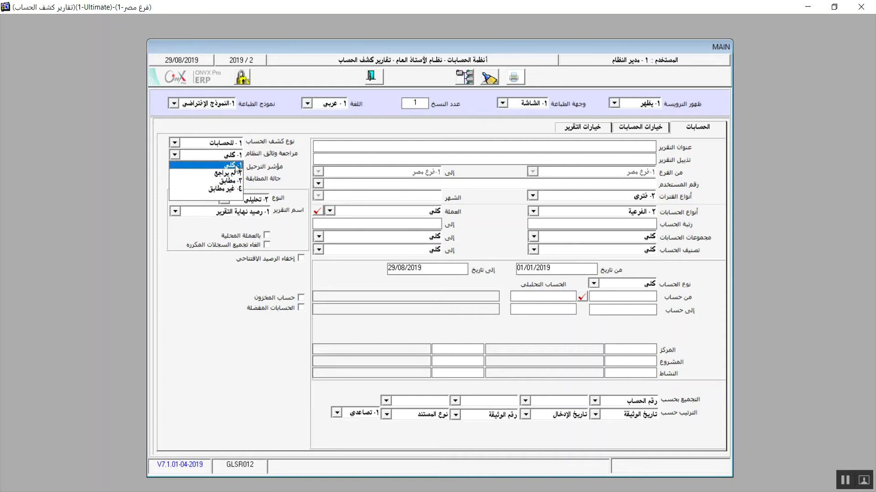
left_click(236, 166)
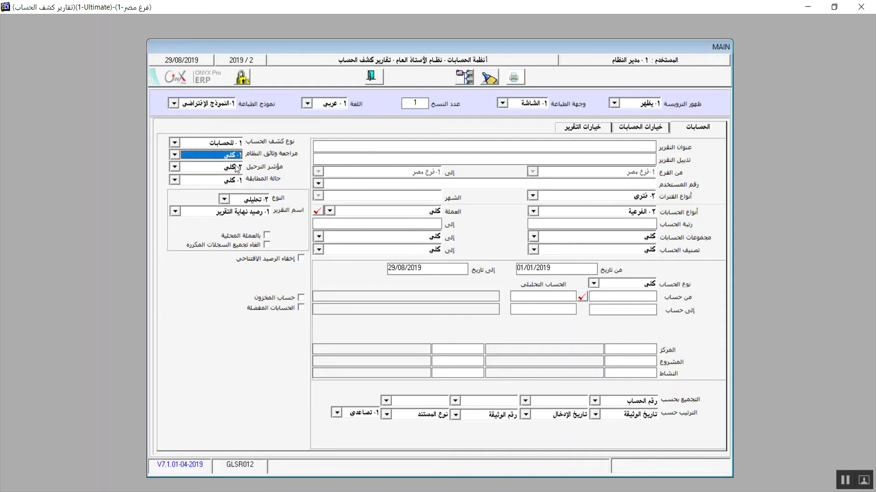
Step: Check the posting indicator (مؤشر الترحيل) and matching status (حالة المطابقة) choices, keeping both at كلي
left_click(175, 166)
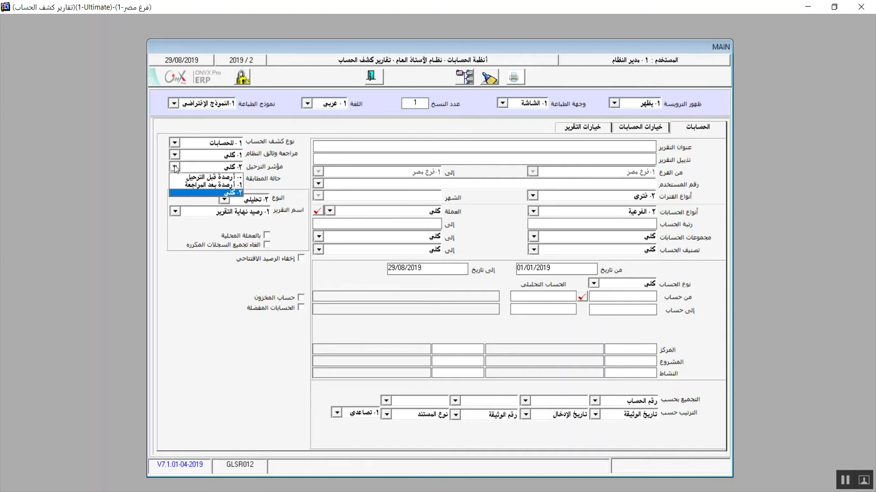
left_click(175, 167)
left_click(174, 167)
left_click(175, 167)
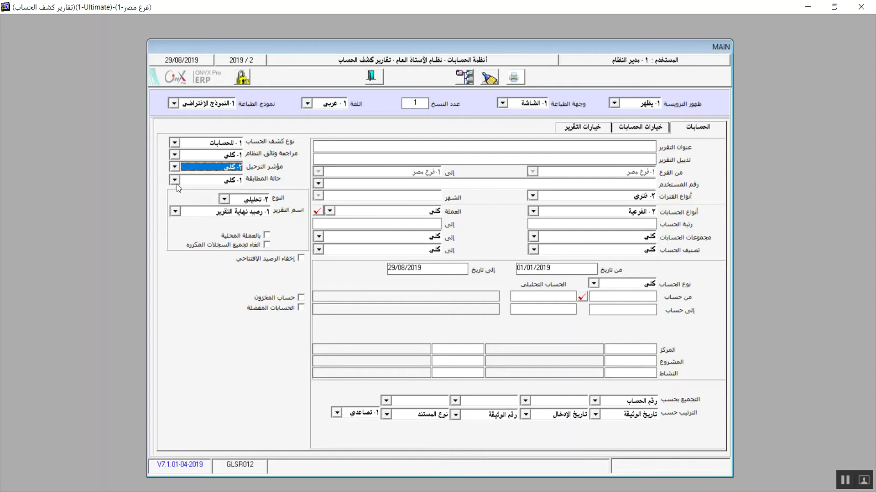
left_click(174, 180)
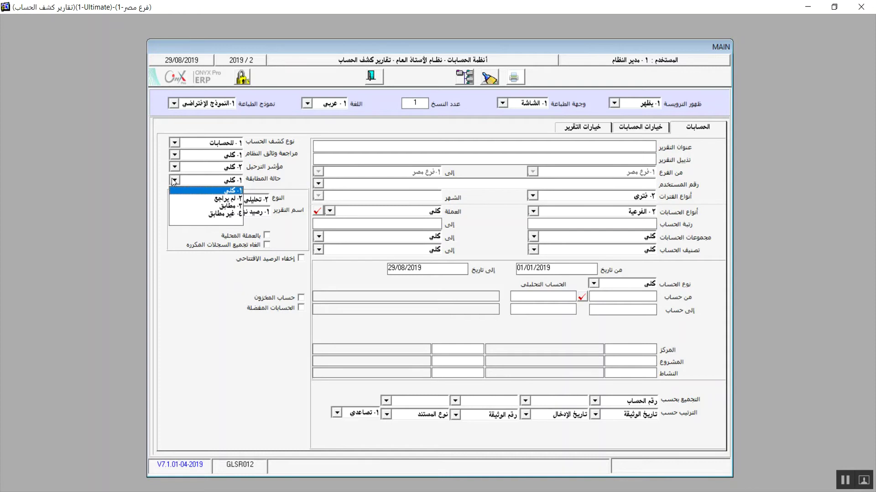
left_click(215, 192)
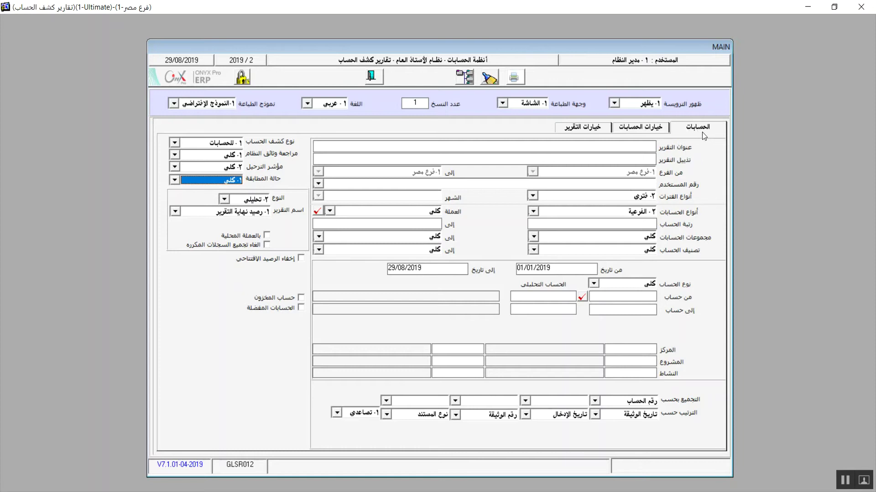
Step: Examine the reference number, due, matching and review date filters and the report options, and return to the accounts settings (الحسابات)
left_click(657, 127)
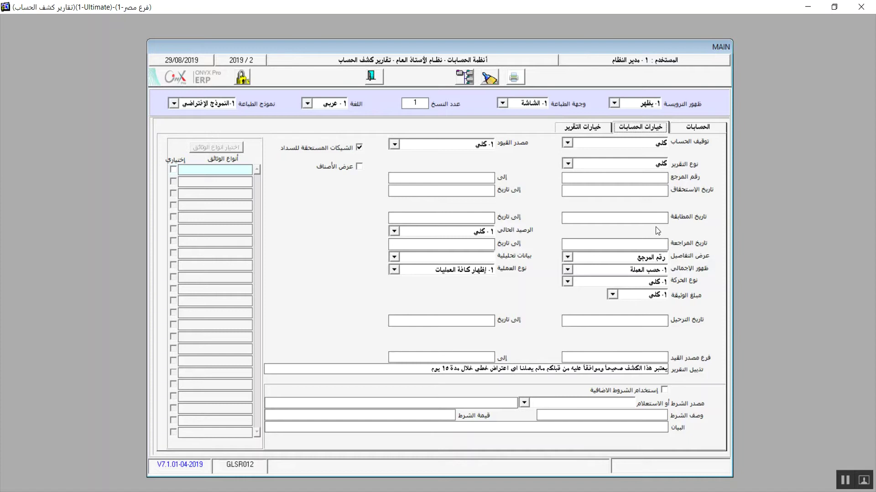
left_click(640, 177)
left_click(626, 189)
left_click(648, 218)
left_click(622, 244)
left_click(577, 128)
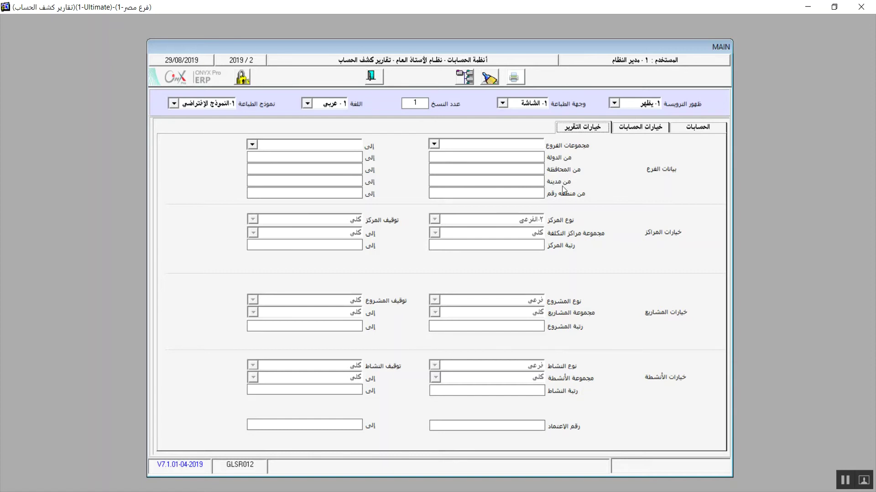
left_click(686, 129)
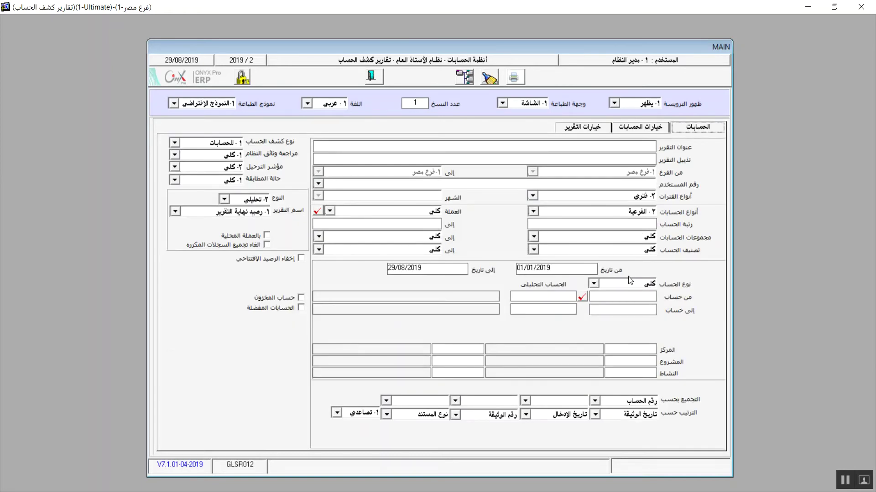
Step: Look up accounts containing مورد for the starting account (من حساب) and choose the local suppliers account (موردون محلي)
left_click(613, 297)
double_click(612, 298)
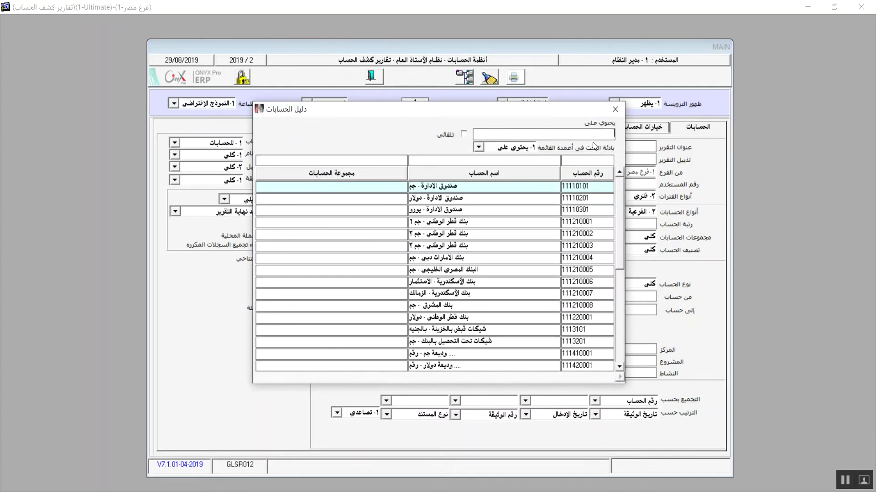
type("مورد")
key("Return")
double_click(515, 186)
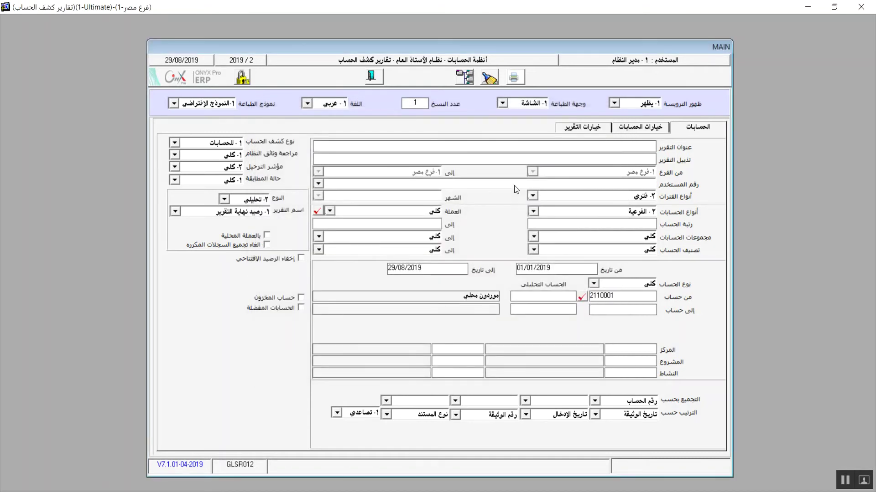
Step: Set the ending account (إلى حساب) to the same موردون محلي account, preview the detailed (تحليلي) statement and close the preview
type("2110001")
key("Return")
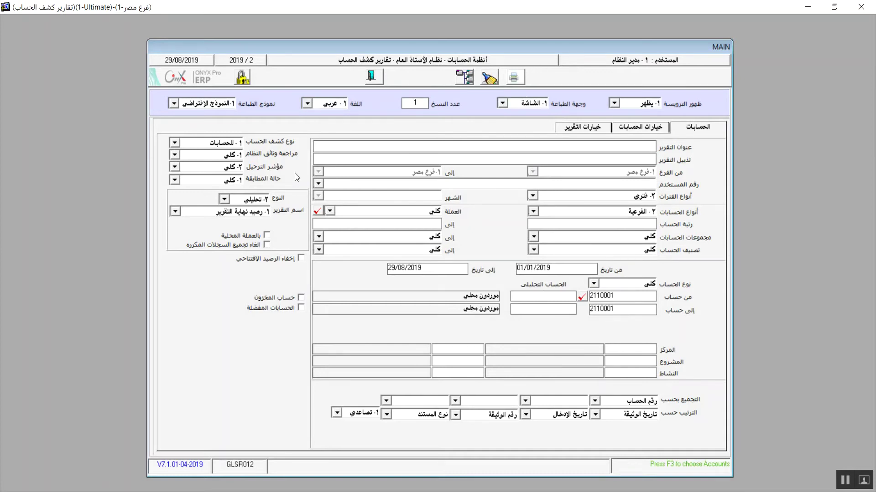
left_click(521, 78)
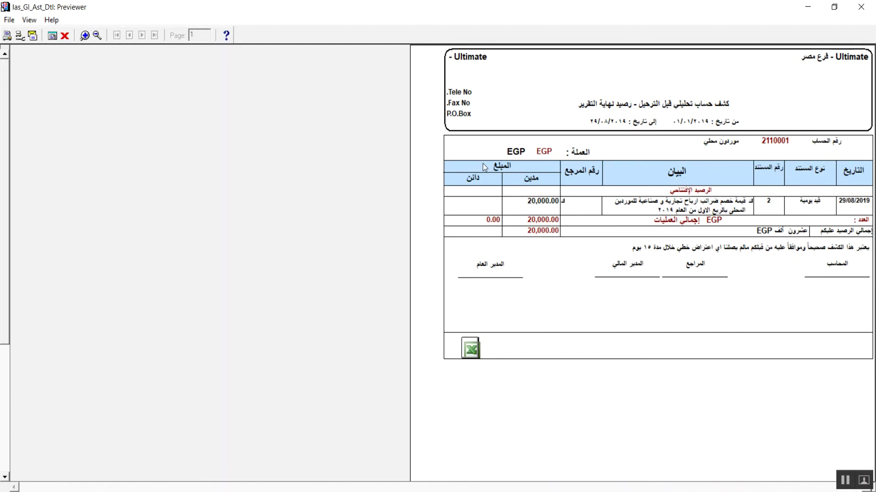
left_click(868, 8)
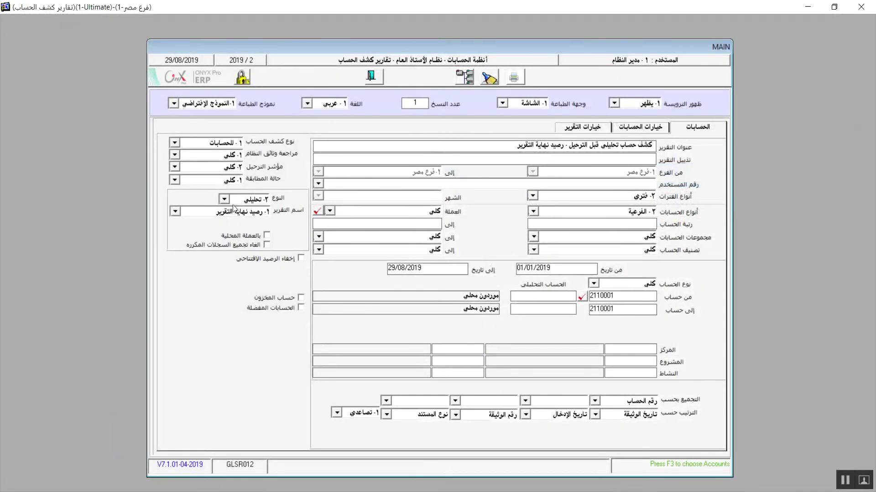
Step: Change the statement's type (النوع) to إجمالي and preview the summary account statement
left_click(224, 199)
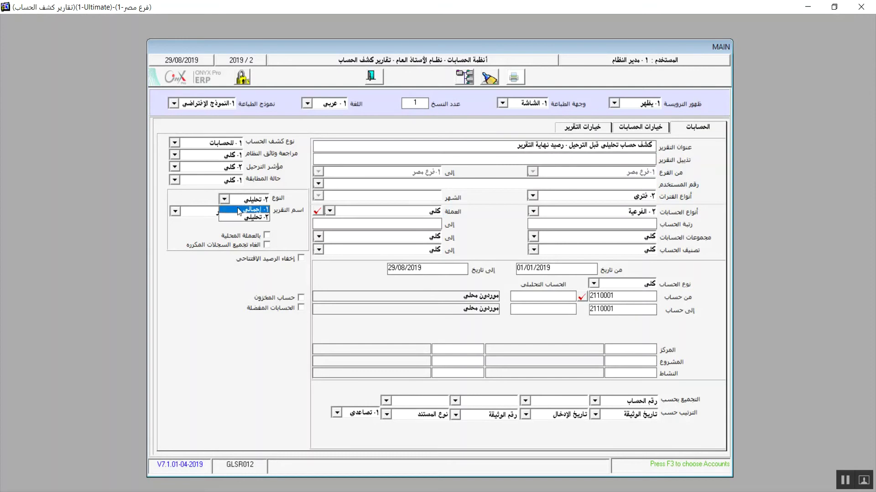
left_click(244, 210)
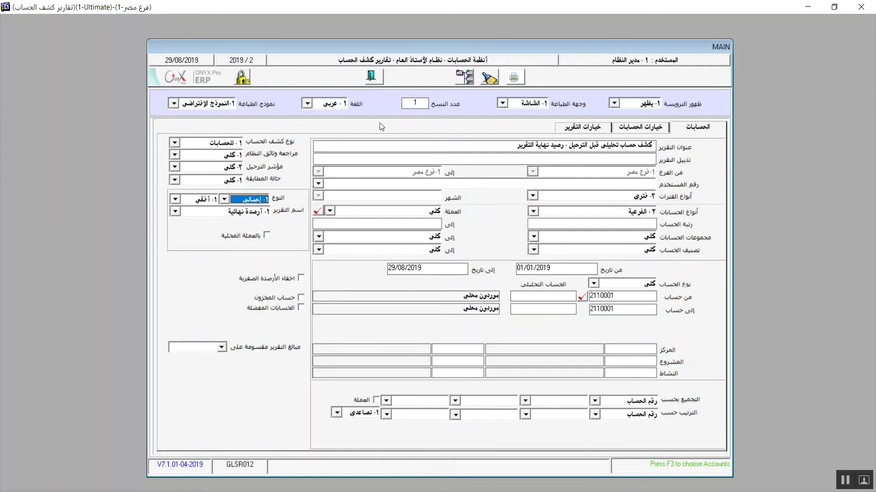
left_click(514, 78)
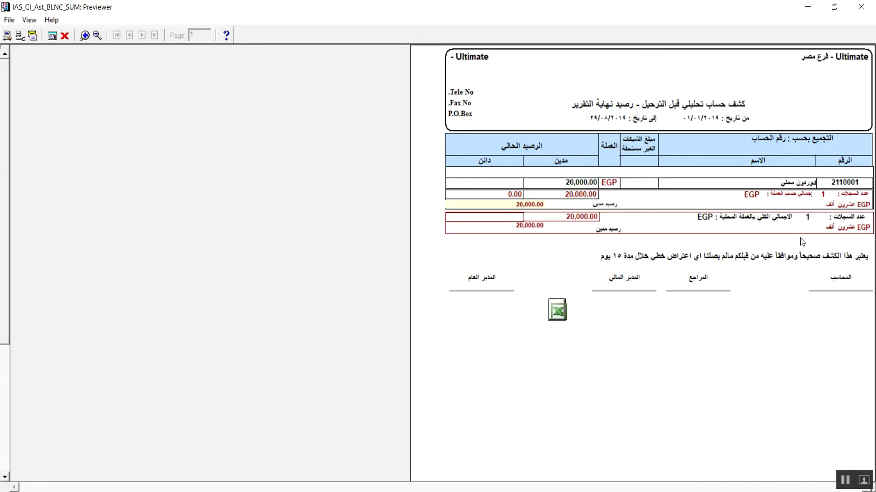